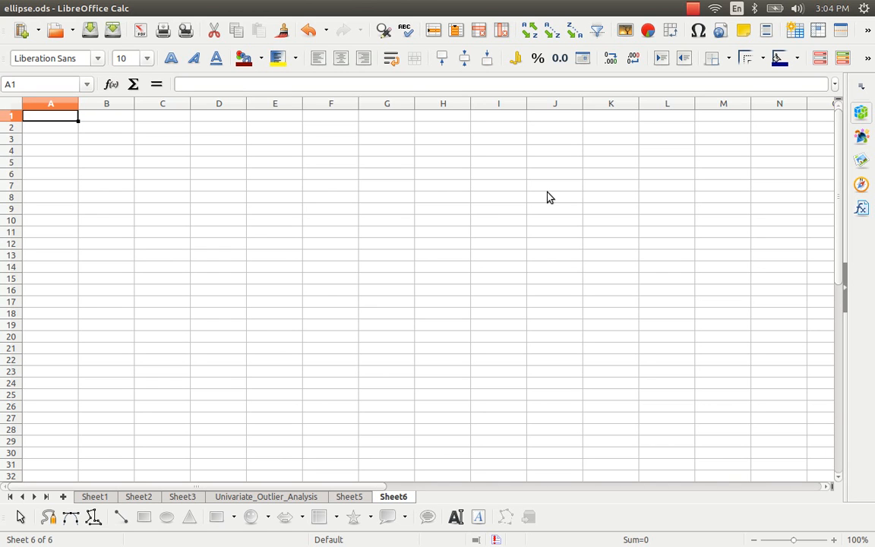
Enter the header X in A1 and the formula =ROUND(RAND(), 2) in A2
type("x")
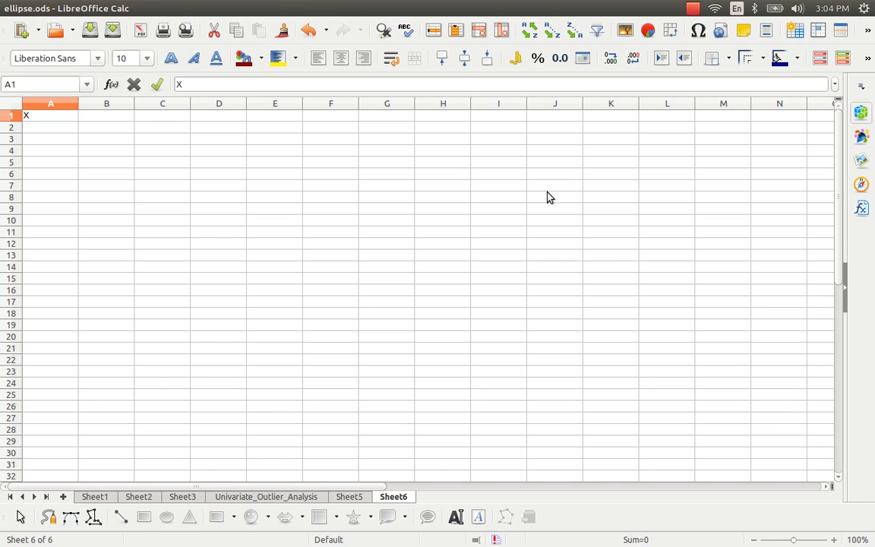
key("Return")
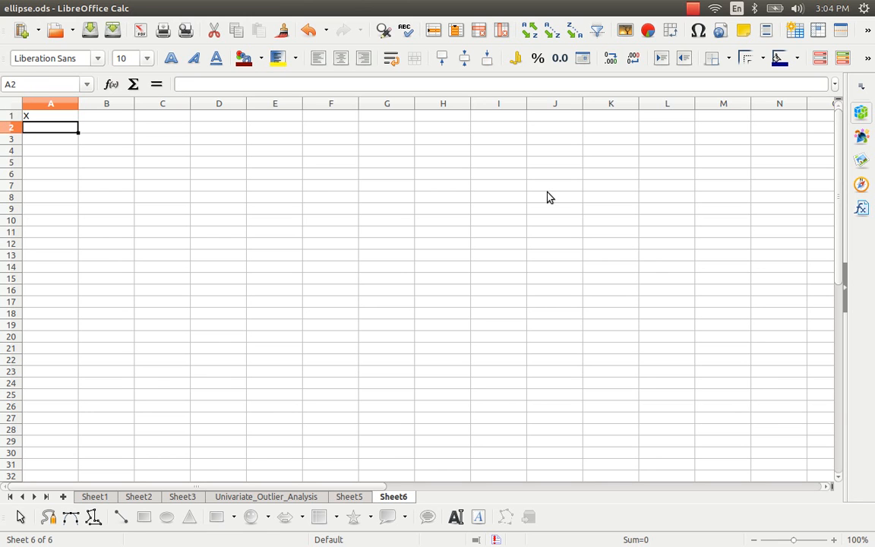
type("=roun")
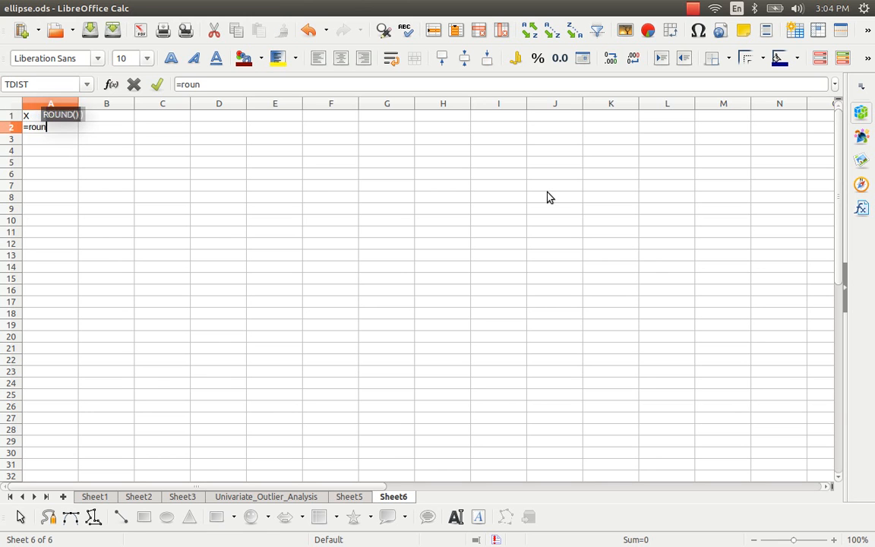
type("d(rand()")
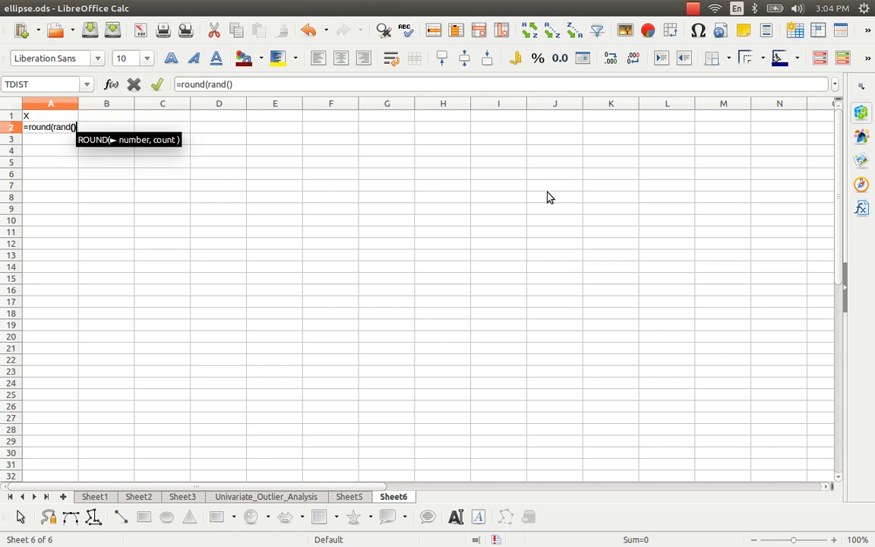
type(", 2")
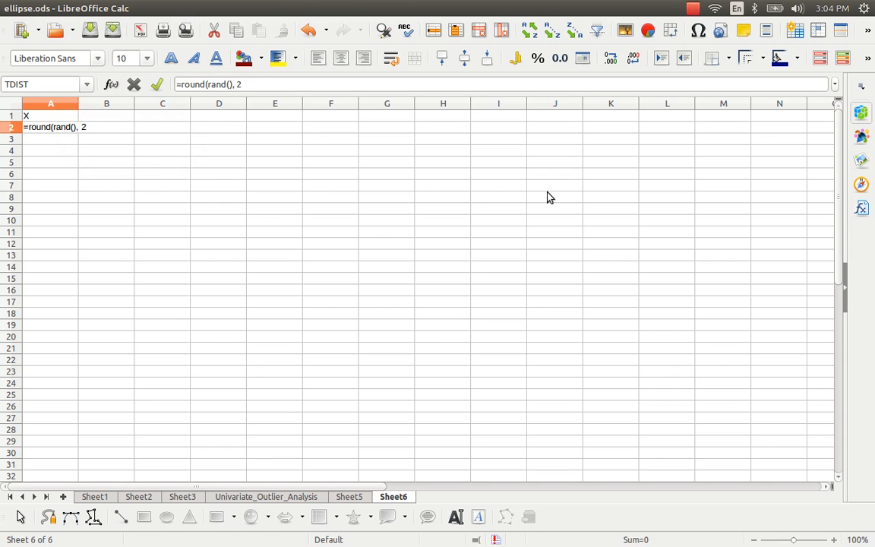
type(")")
key("Return")
Copy the random-number formula from A2 into A3:A16
key("Up")
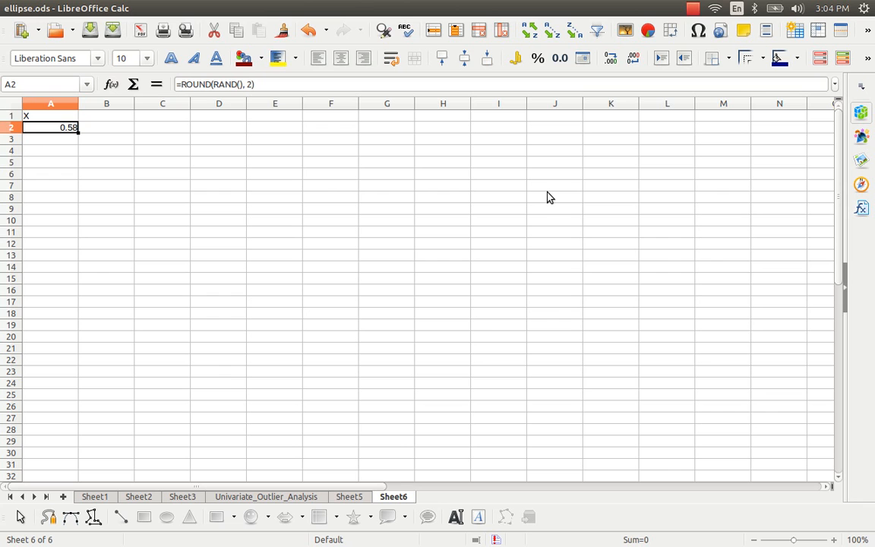
key("ctrl+c")
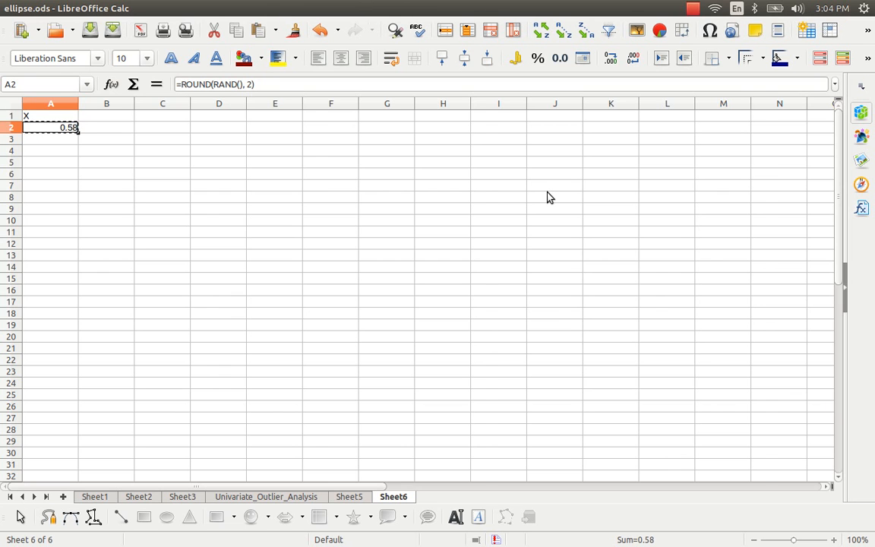
key("ctrl+shift+Down")
key("shift+Up")
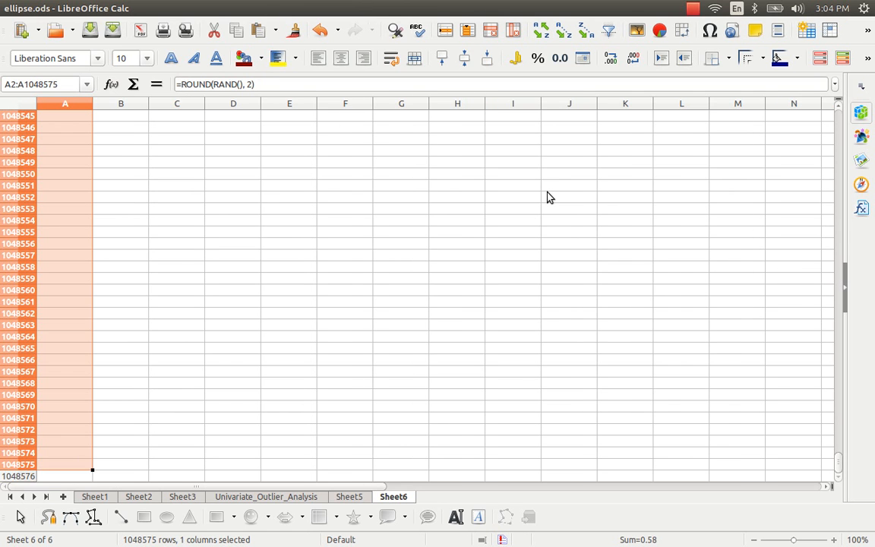
key("ctrl+shift+Up")
key("Down")
key("shift+Down")
key("shift+Down")
key("shift+Down")
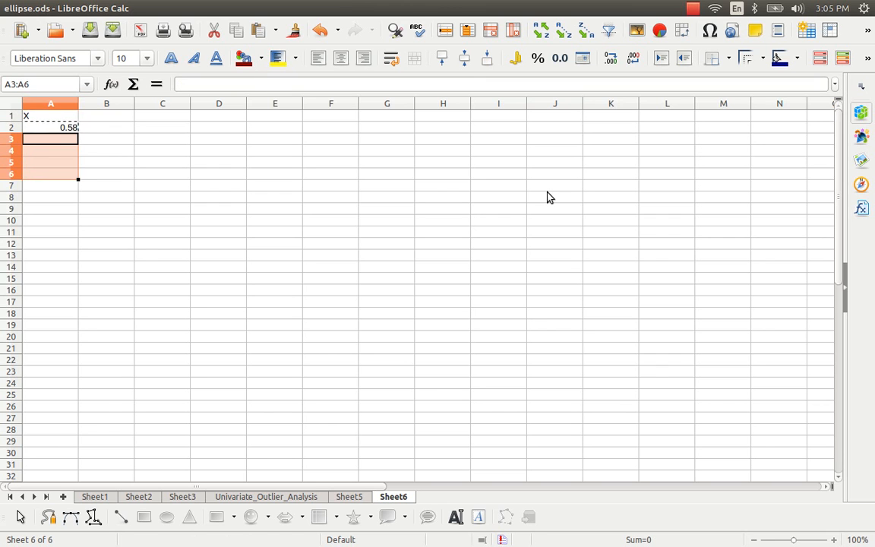
key("shift+Down")
key("shift+Down")
key("shift+Down")
key("shift+Down")
key("shift+Down")
key("shift+Down")
key("shift+Down")
key("shift+Down")
key("shift+Down")
key("shift+Down")
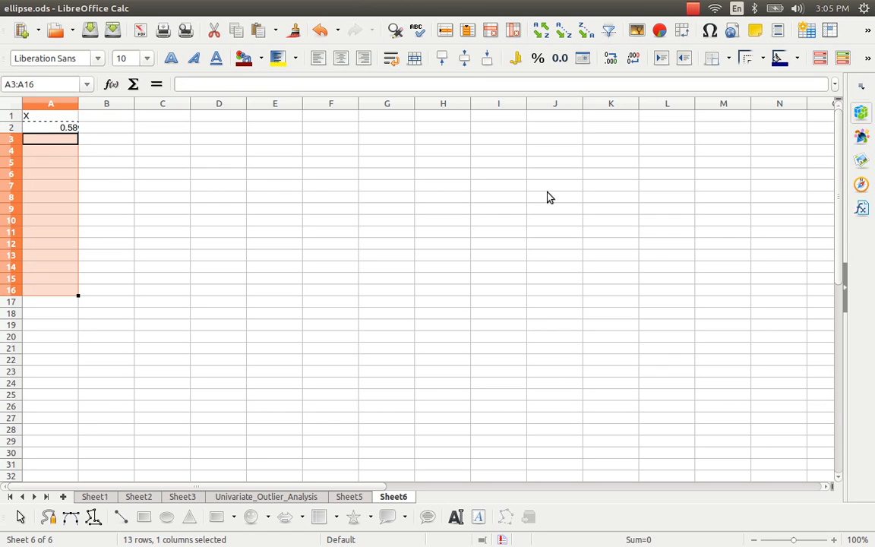
key("Return")
Replace the formulas in A1:A16 with static text and number values using Paste Special, and centre the cells horizontally
key("Up")
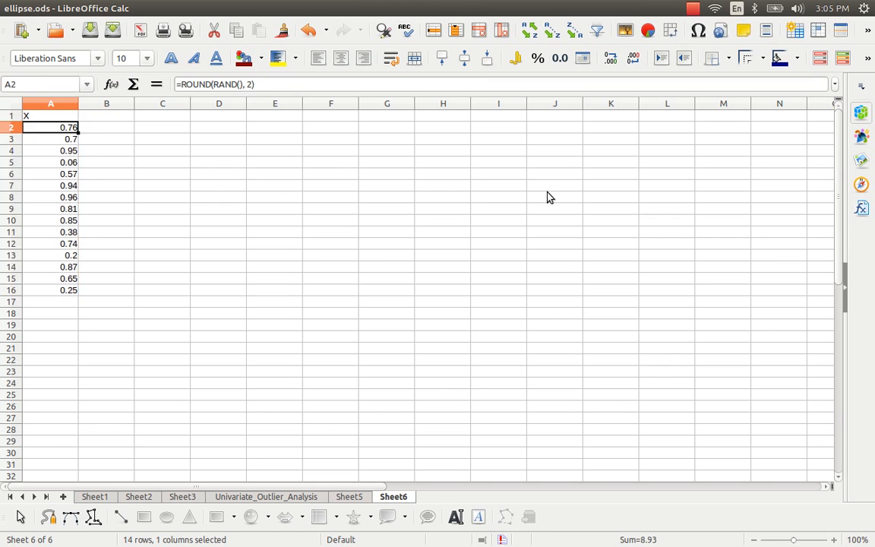
key("ctrl+shift+Up")
key("ctrl+c")
key("ctrl+shift+v")
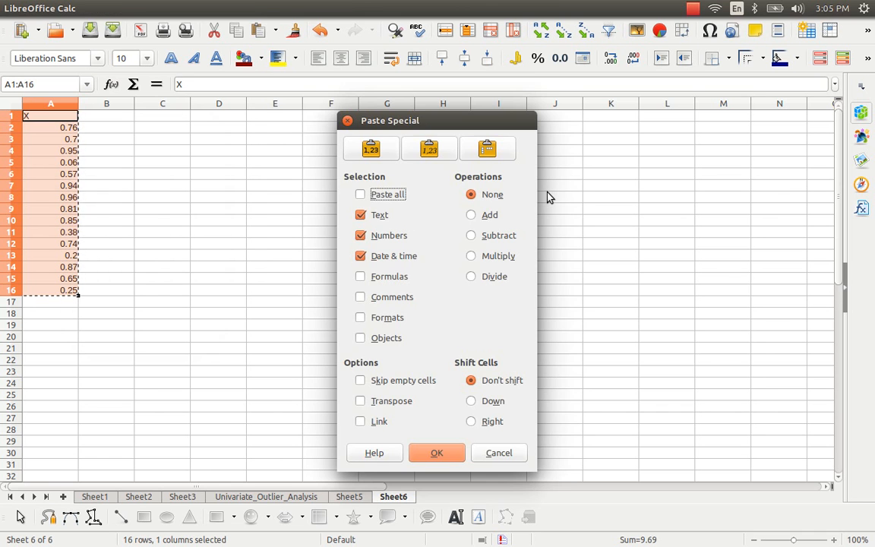
key("Return")
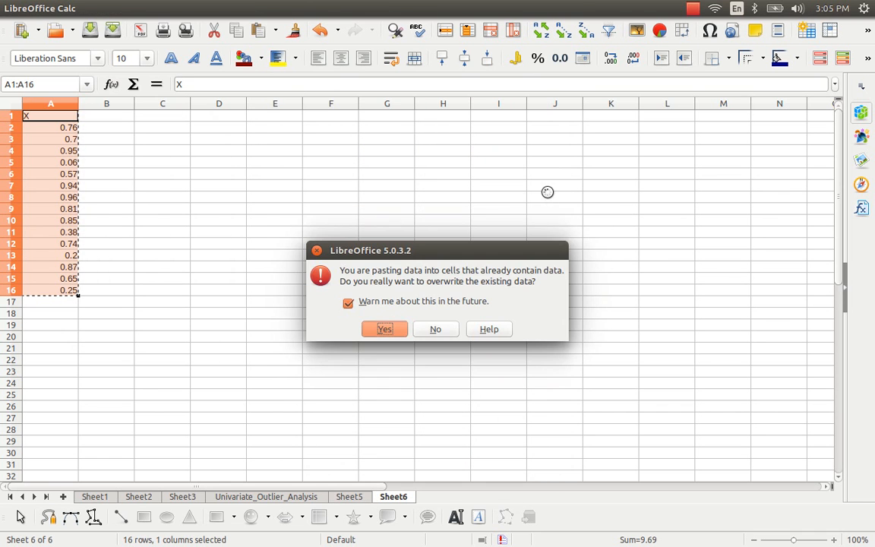
key("Return")
key("ctrl+shift+Down")
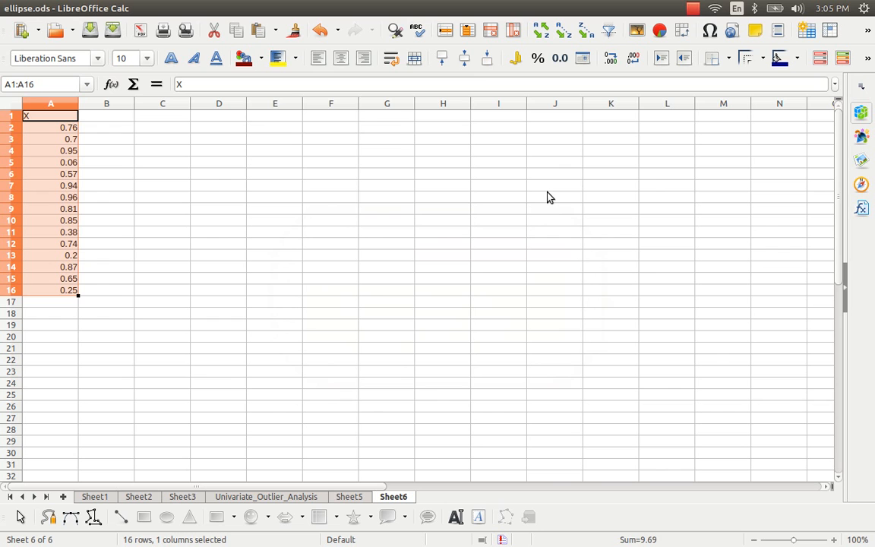
key("ctrl+e")
Calculate the mean of the X values in A18 with =AVERAGE(A2:A16)
key("Down")
key("Down")
key("Down")
key("Down")
key("Down")
key("Down")
key("Down")
key("Down")
key("Down")
key("Down")
key("Down")
key("Down")
key("Down")
key("Down")
key("Down")
key("Down")
key("Down")
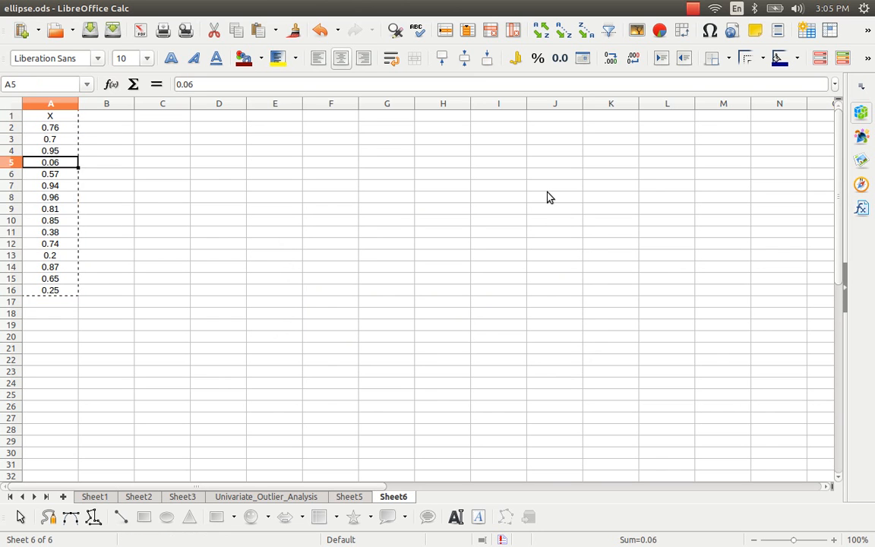
type("=")
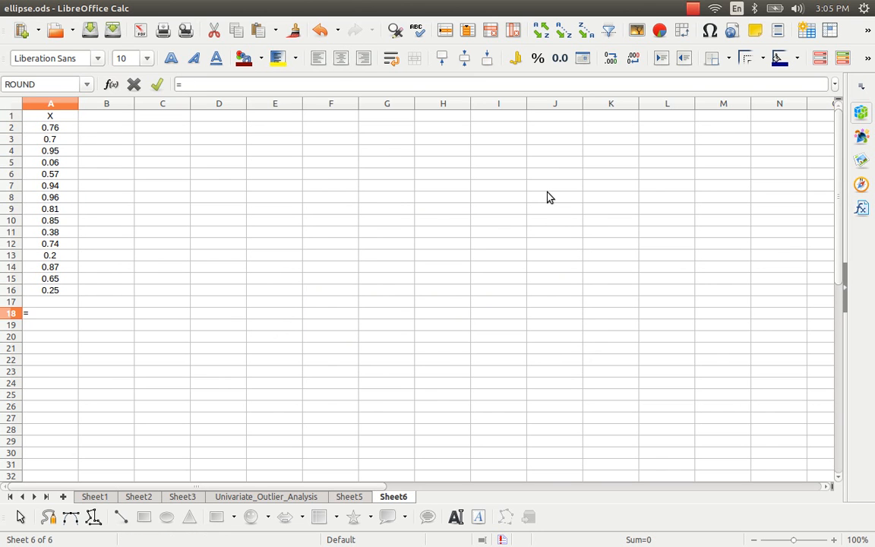
type("ave")
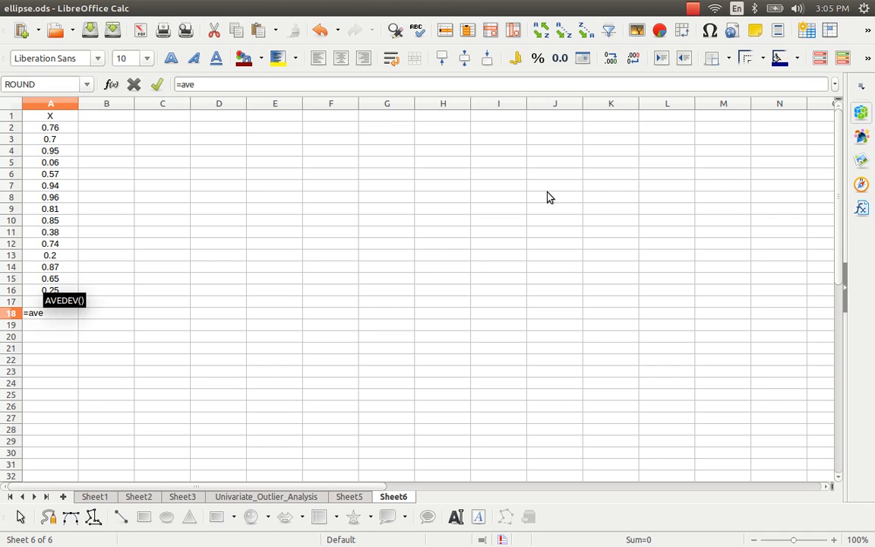
type("rage(")
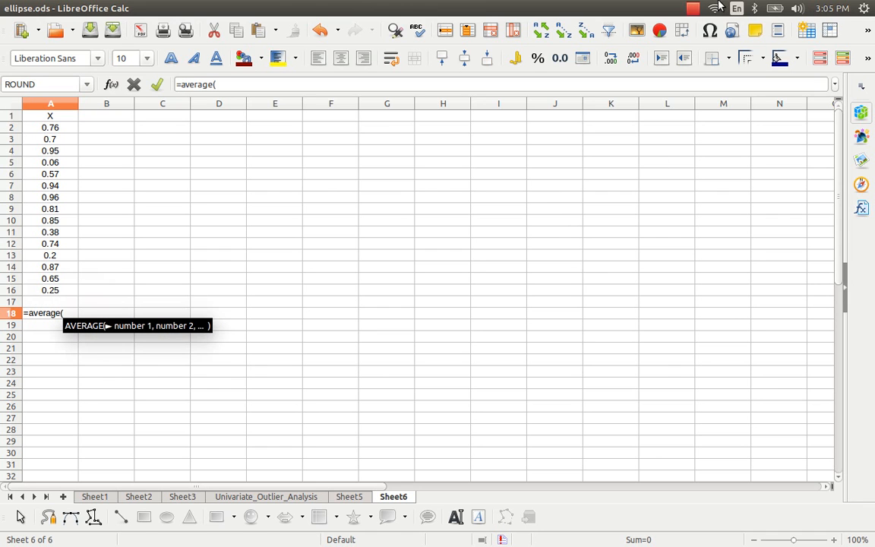
left_click(693, 8)
left_click(616, 201)
key("Up")
key("ctrl+shift+Up")
key("shift+Down")
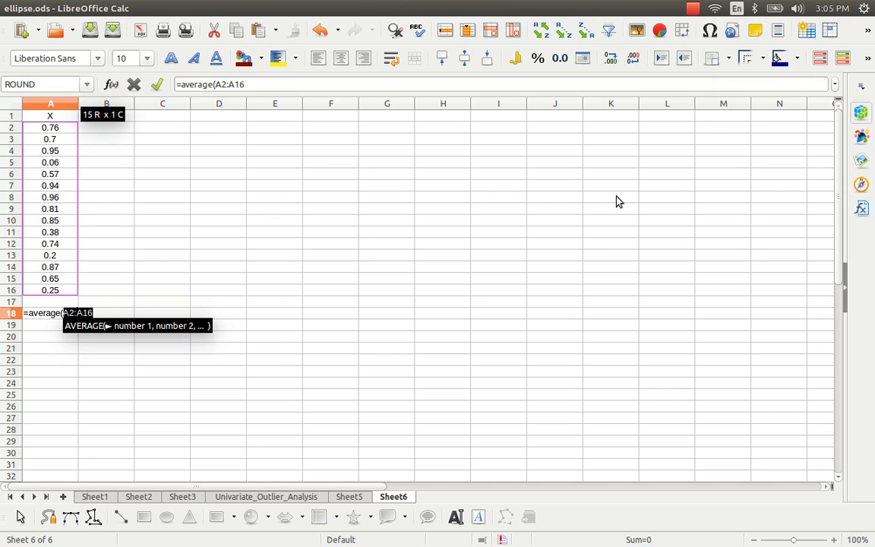
type(")")
key("Return")
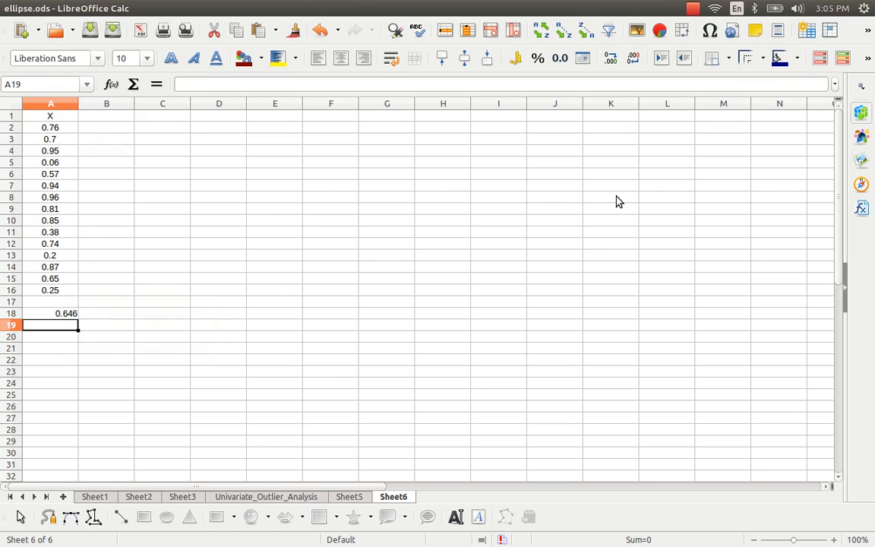
Calculate the standard deviation of the X values A2:A16 in A19 with the STDEV function
type("=stde")
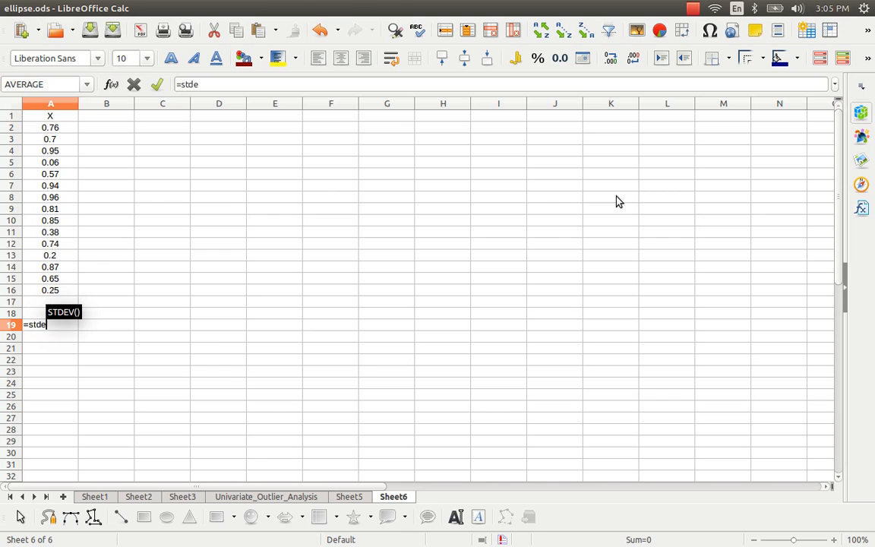
type("v(")
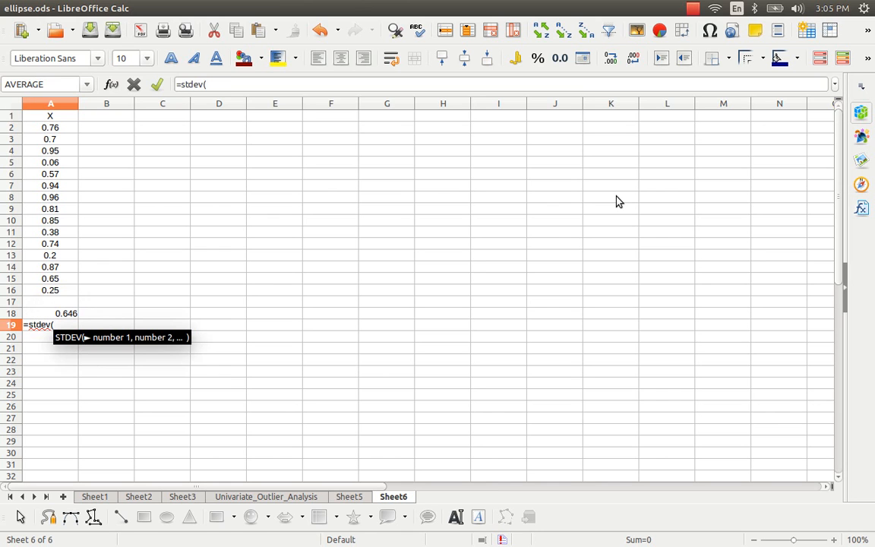
key("Up")
key("Up")
key("Up")
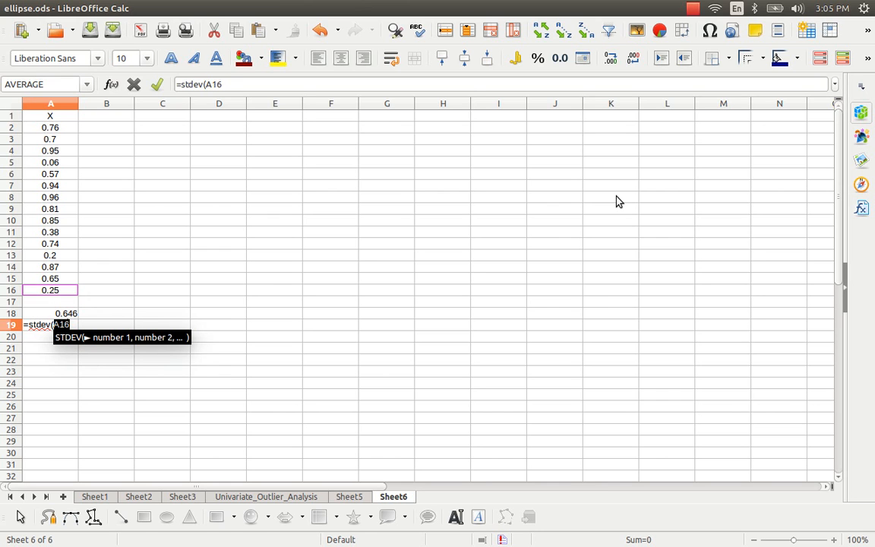
key("shift+Up")
key("shift+Up")
key("shift+Up")
key("shift+Up")
key("shift+Up")
key("shift+Up")
key("shift+Up")
key("shift+Up")
key("shift+Up")
key("shift+Up")
key("shift+Up")
key("shift+Up")
key("shift+Up")
key("shift+Up")
type(")")
key("Return")
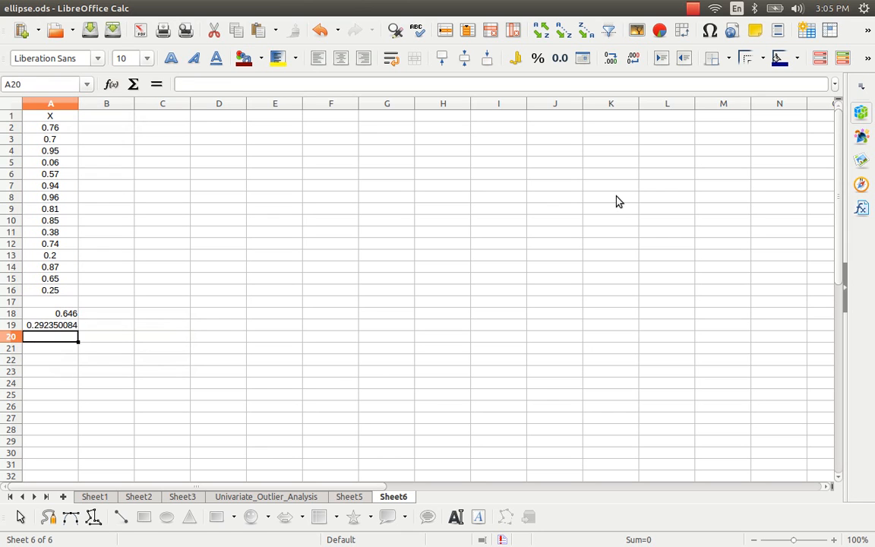
Calculate the sample variance of the X values in A20 with =VAR.S(A2:A16)
type("=var")
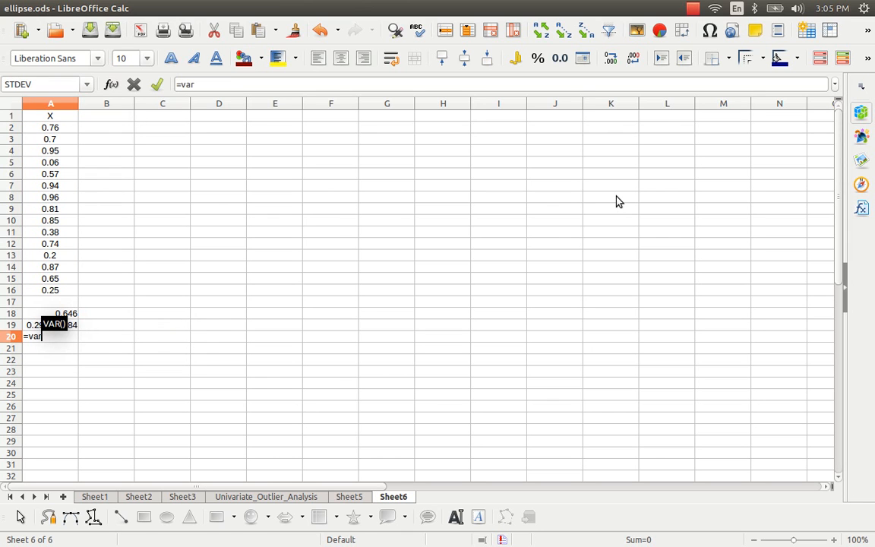
type(".s(")
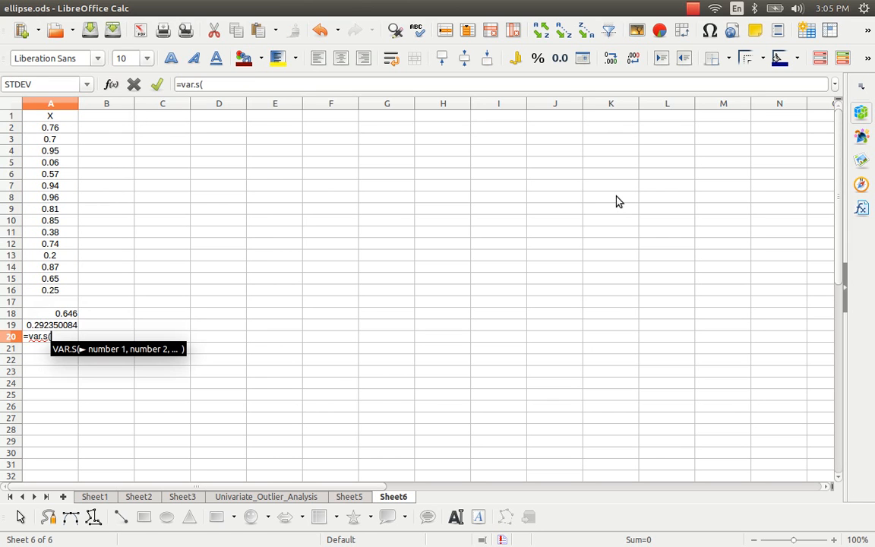
key("Up")
key("Up")
key("Up")
key("Up")
key("shift+Up")
key("shift+Up")
key("shift+Up")
key("shift+Up")
key("shift+Up")
key("shift+Up")
key("shift+Up")
key("shift+Up")
key("shift+Up")
key("shift+Up")
key("shift+Up")
key("shift+Up")
key("shift+Up")
key("shift+Up")
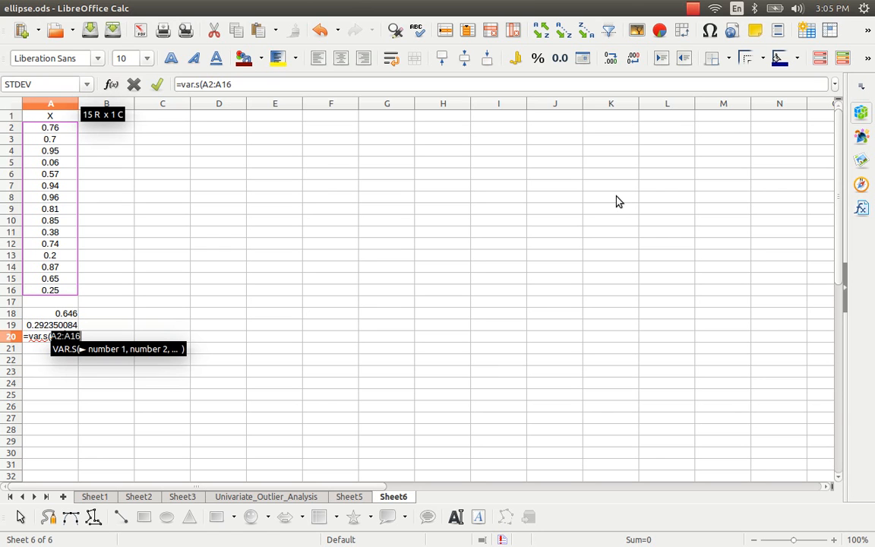
type(")")
key("Return")
key("Up")
key("Up")
key("Up")
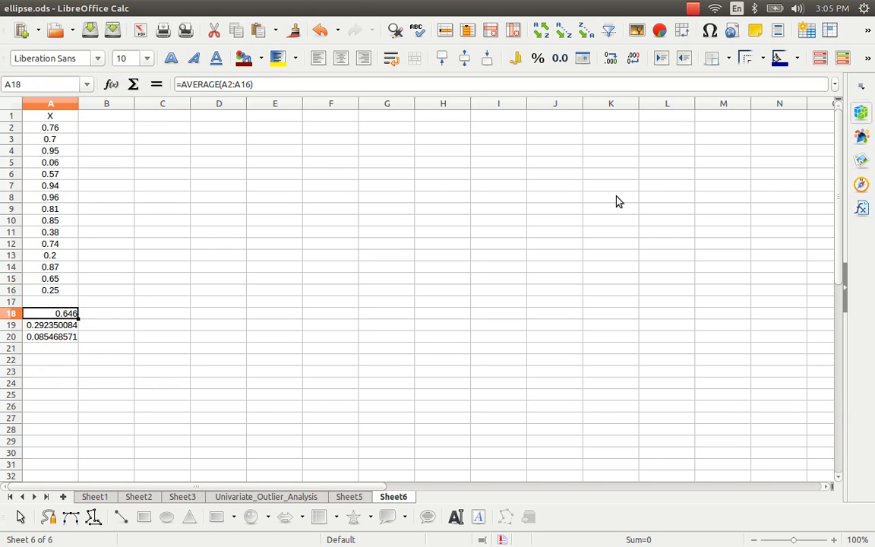
key("Down")
key("Down")
key("Down")
key("Down")
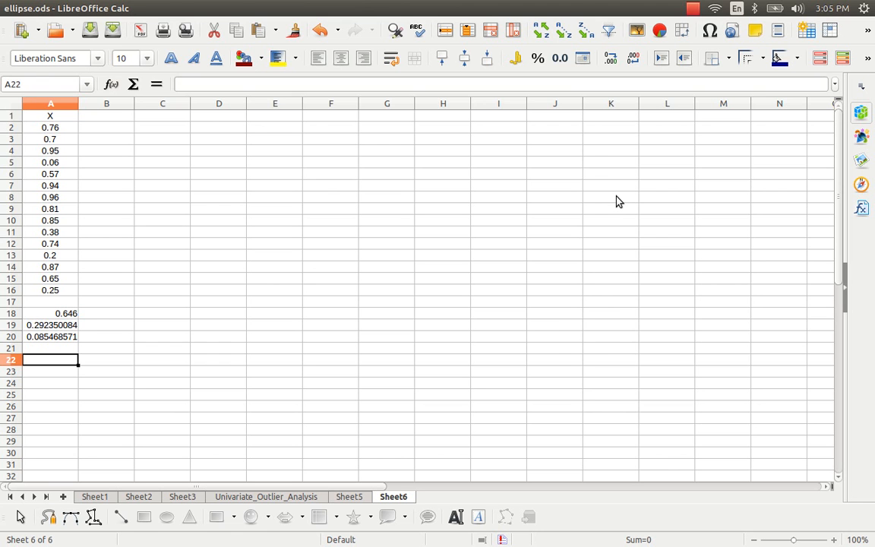
Switch to gnome-paint in a maximized window and enlarge the blank canvas to about 1175x717 pixels
key("alt+F1")
key("Up")
key("Up")
key("Up")
key("Up")
key("Return")
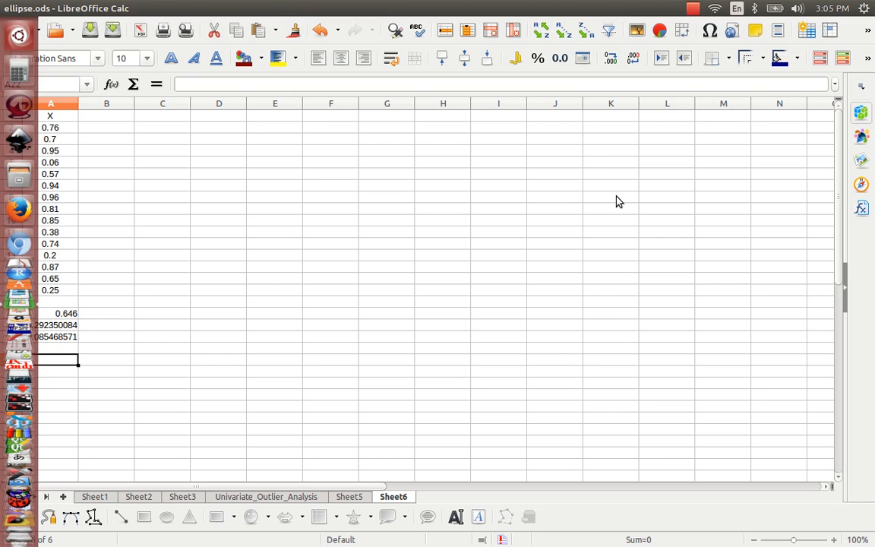
key("alt+space")
key("x")
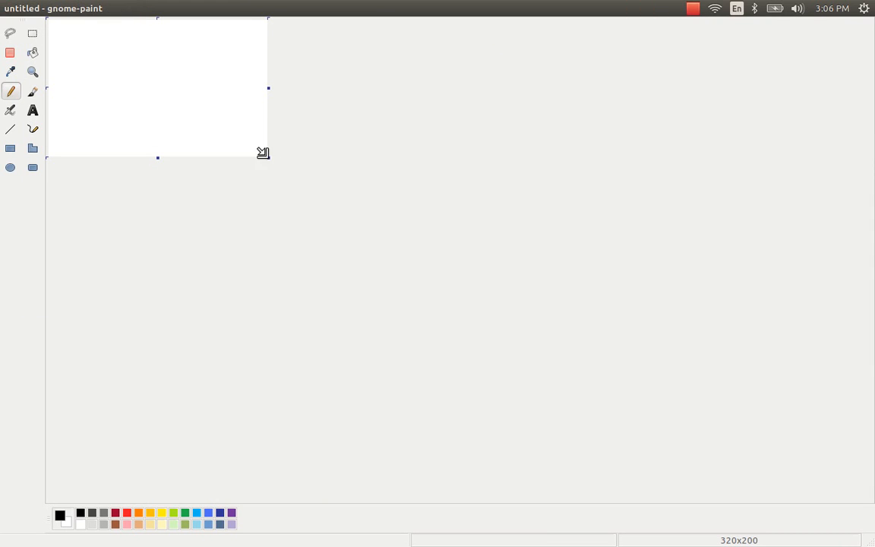
left_click_drag(263, 152, 847, 508)
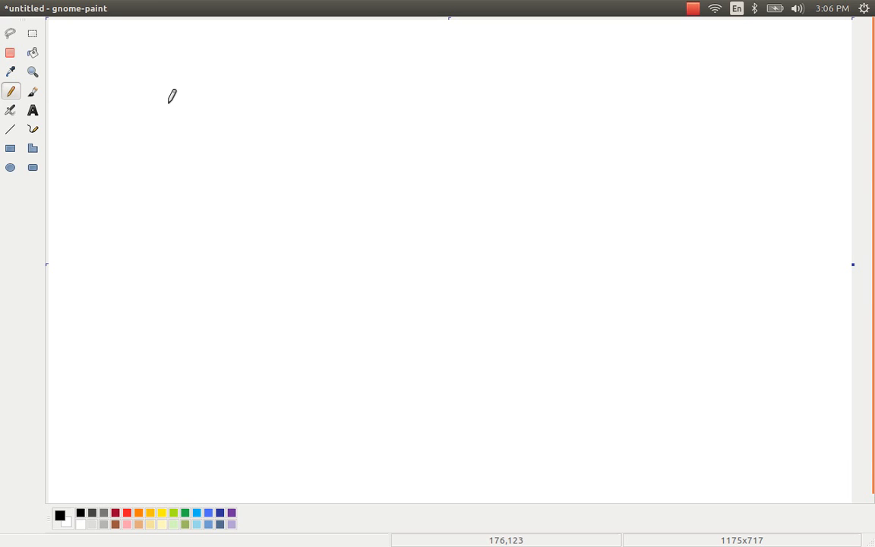
Handwrite the confidence interval formula CI@1 = x̄ ± 1σ in black pencil near the canvas top, circling the @1 subscript
mouse_move(163, 97)
left_mouse_down()
mouse_move(161, 117)
mouse_move(179, 117)
mouse_move(184, 95)
mouse_move(189, 119)
mouse_move(224, 139)
left_mouse_up()
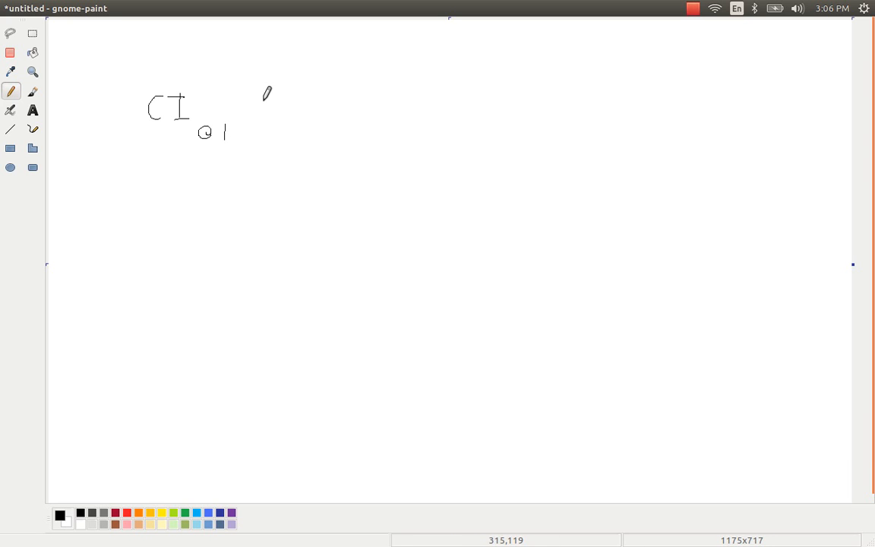
mouse_move(264, 101)
left_mouse_down()
mouse_move(282, 101)
mouse_move(287, 115)
left_mouse_up()
mouse_move(219, 116)
left_mouse_down()
mouse_move(191, 139)
mouse_move(230, 129)
mouse_move(207, 118)
left_mouse_up()
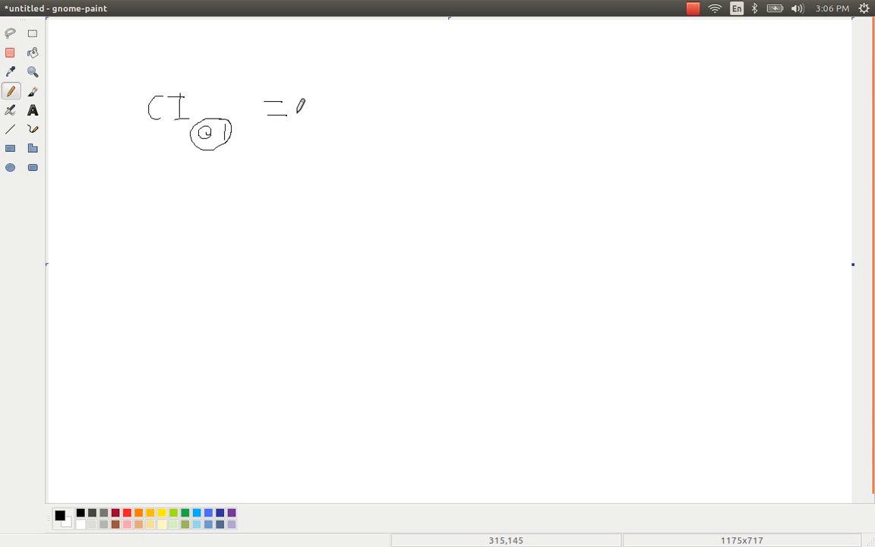
mouse_move(314, 105)
left_mouse_down()
mouse_move(346, 130)
mouse_move(321, 133)
mouse_move(328, 102)
mouse_move(362, 123)
left_mouse_up()
mouse_move(359, 133)
left_mouse_down()
mouse_move(380, 135)
mouse_move(401, 110)
mouse_move(405, 134)
mouse_move(457, 111)
left_mouse_up()
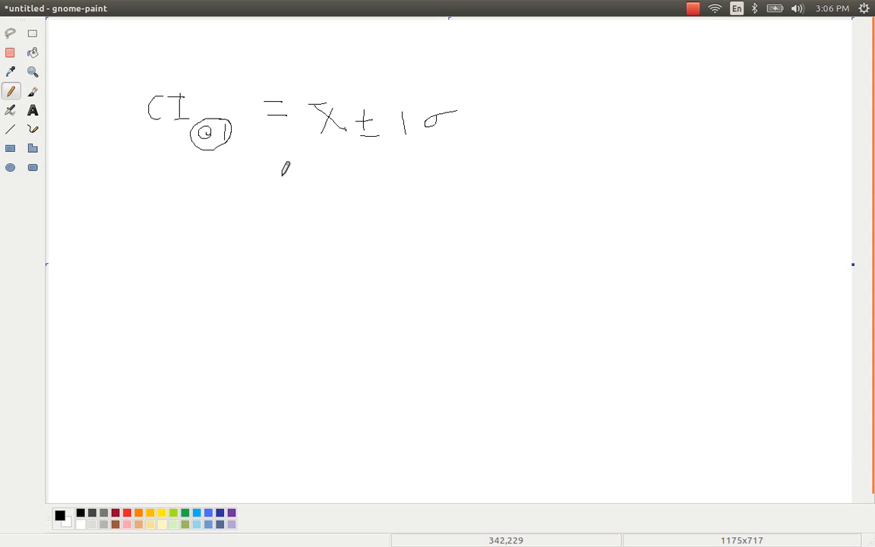
Handwrite the second confidence interval line, @2 = x̄ ± 2σ, below the first formula
mouse_move(196, 175)
left_mouse_down()
mouse_move(194, 186)
mouse_move(274, 181)
left_mouse_up()
left_click_drag(258, 190, 276, 190)
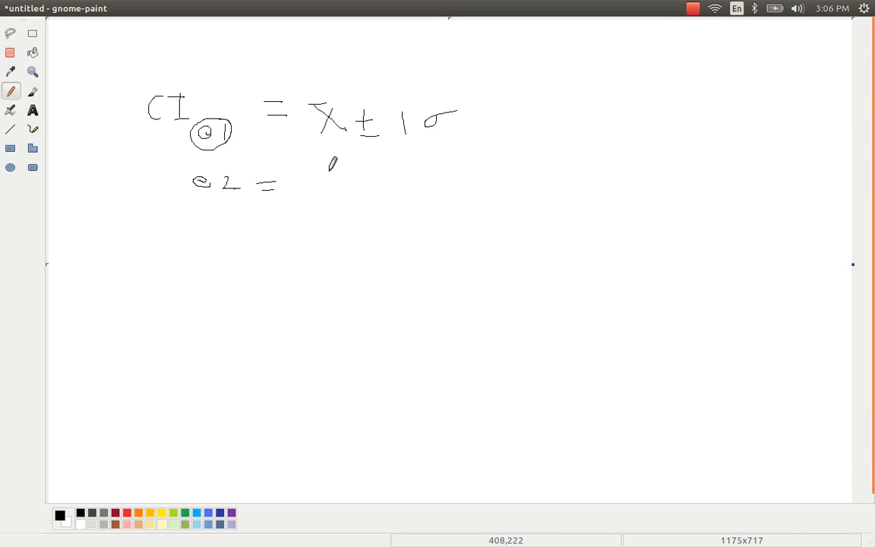
mouse_move(328, 173)
left_mouse_down()
mouse_move(348, 173)
mouse_move(337, 190)
mouse_move(377, 180)
left_mouse_up()
mouse_move(370, 169)
left_mouse_down()
mouse_move(371, 189)
mouse_move(428, 187)
left_mouse_up()
left_click_drag(440, 183, 474, 175)
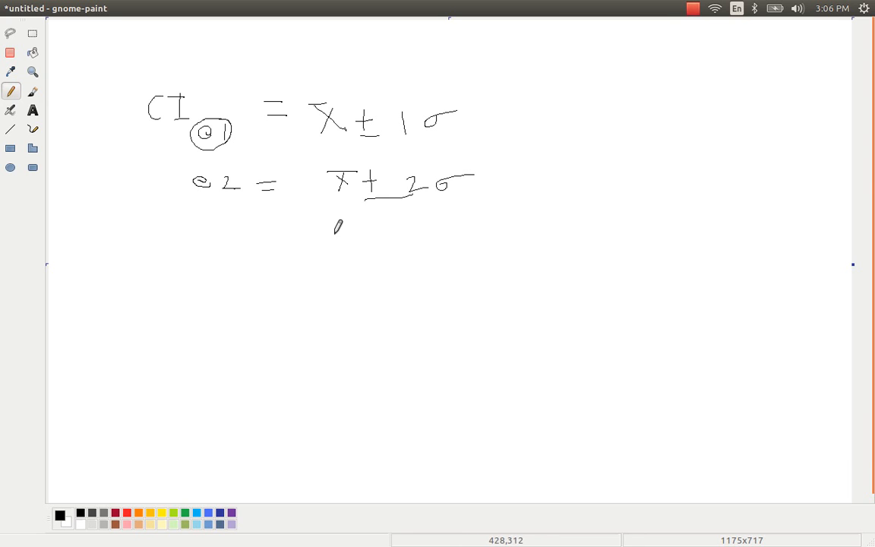
Handwrite the third confidence interval line, @3 = x̄ ± 3σ, below the @2 line
left_click_drag(276, 238, 312, 238)
mouse_move(278, 244)
left_mouse_down()
mouse_move(315, 242)
mouse_move(360, 220)
left_mouse_up()
mouse_move(343, 227)
left_mouse_down()
mouse_move(340, 244)
mouse_move(389, 235)
left_mouse_up()
mouse_move(372, 244)
left_mouse_down()
mouse_move(447, 241)
mouse_move(471, 227)
left_mouse_up()
left_click_drag(204, 247, 230, 260)
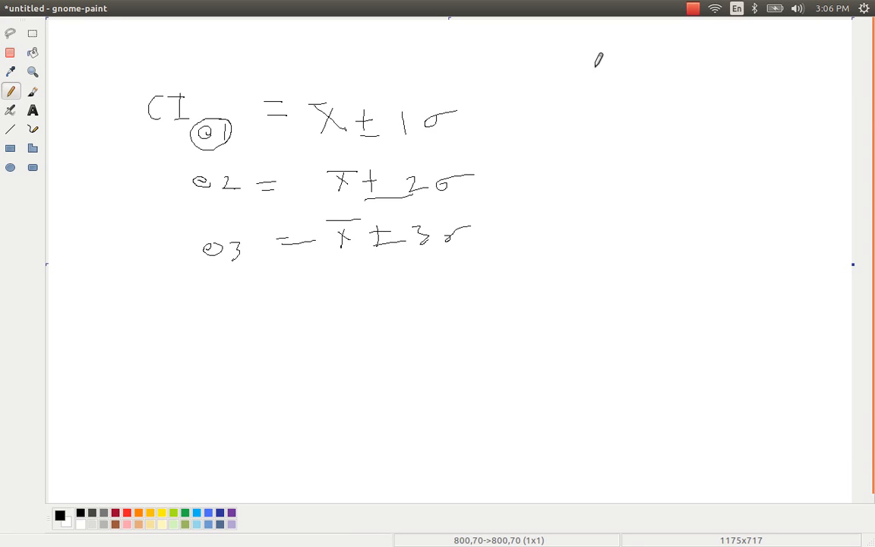
Handwrite a data column beside the formulas with an underlined X heading, x1, x2, x3, a vertical line and xn
mouse_move(596, 67)
left_mouse_down()
mouse_move(614, 90)
mouse_move(599, 91)
mouse_move(639, 101)
mouse_move(613, 118)
mouse_move(647, 144)
mouse_move(629, 175)
mouse_move(667, 190)
left_mouse_up()
left_click_drag(623, 215, 654, 243)
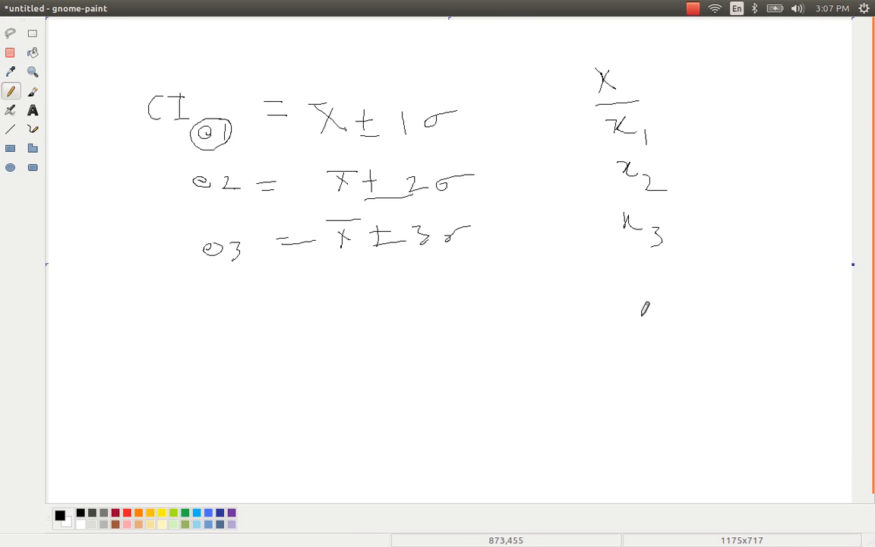
mouse_move(634, 274)
left_mouse_down()
mouse_move(636, 416)
mouse_move(628, 435)
mouse_move(646, 427)
mouse_move(674, 438)
left_mouse_up()
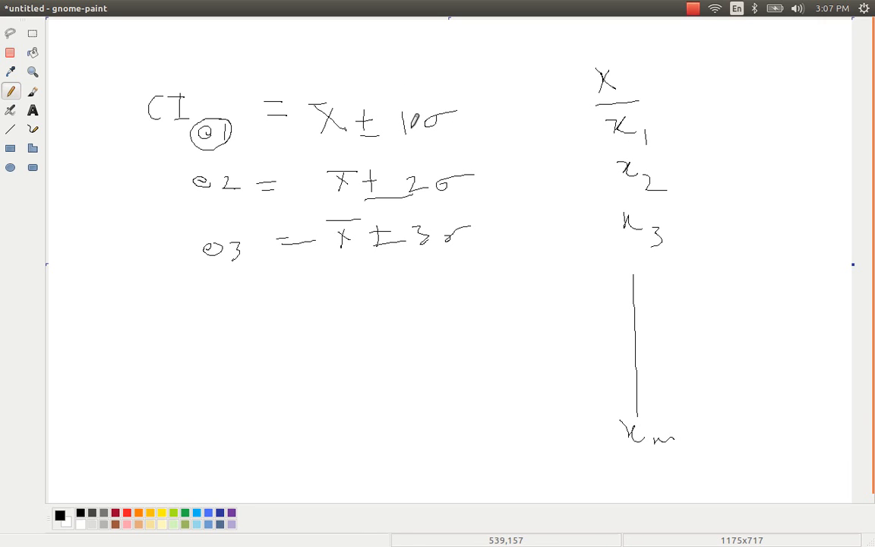
left_click(693, 8)
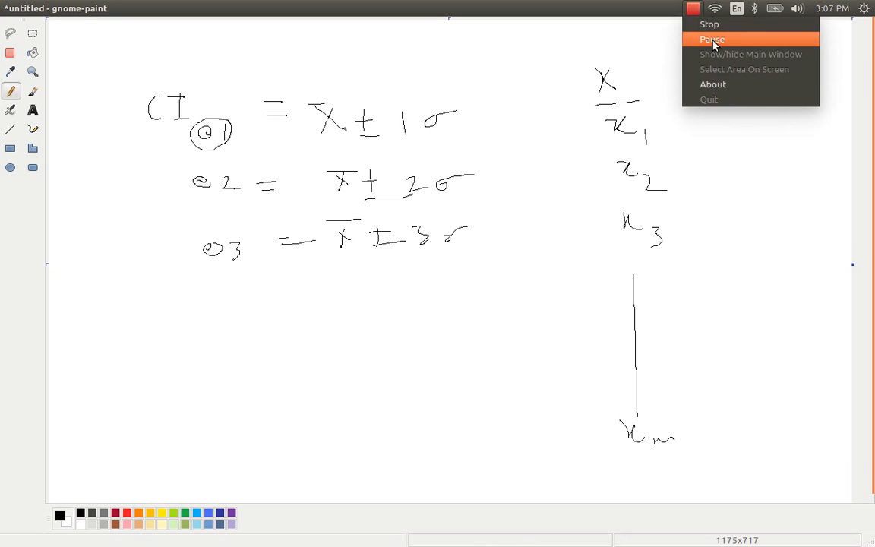
left_click(712, 39)
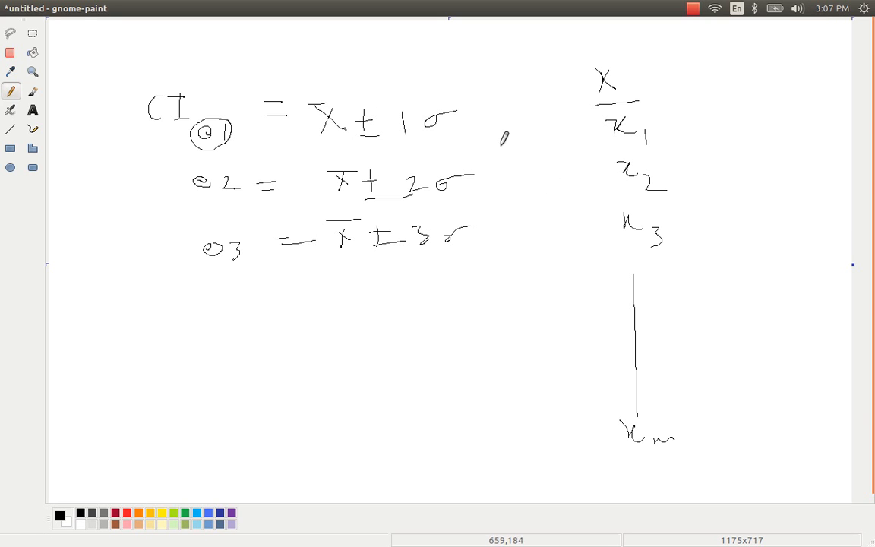
left_click(693, 8)
left_click(720, 42)
Switch to LibreOffice Calc and enter the label "CI @ 1 σ" in A22, inserting σ from the Basic Greek special characters
key("alt+Tab")
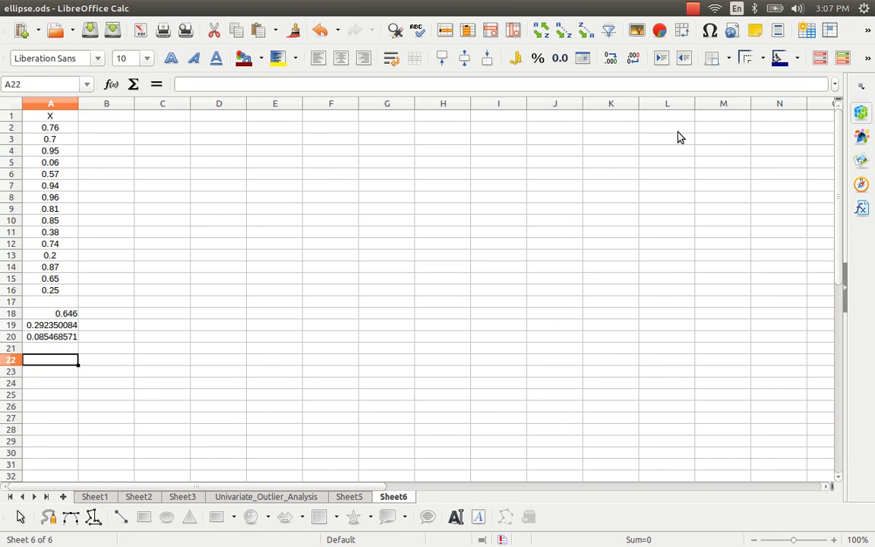
type("CI")
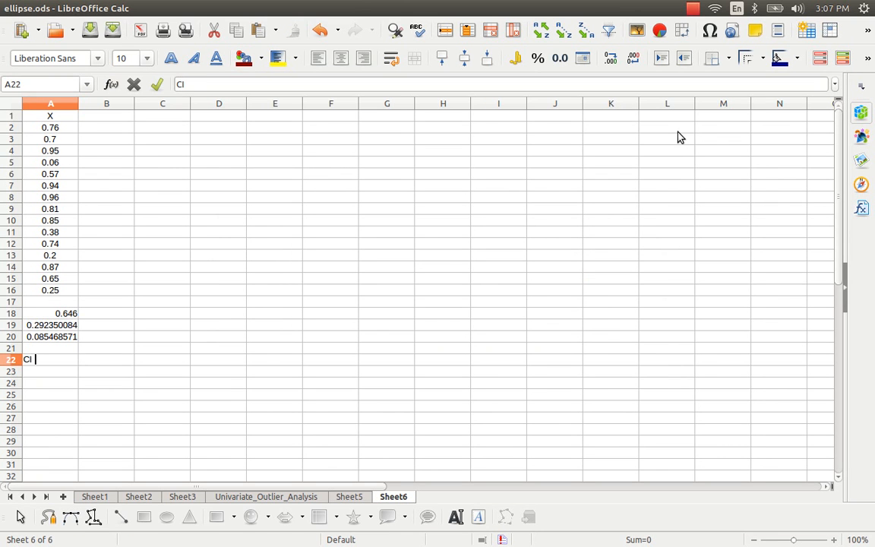
type(" @")
key("alt+i")
key("Up")
key("Up")
key("Up")
key("Up")
key("Up")
key("Up")
key("Up")
key("Up")
key("Up")
key("Up")
key("Up")
key("Up")
key("Up")
key("Up")
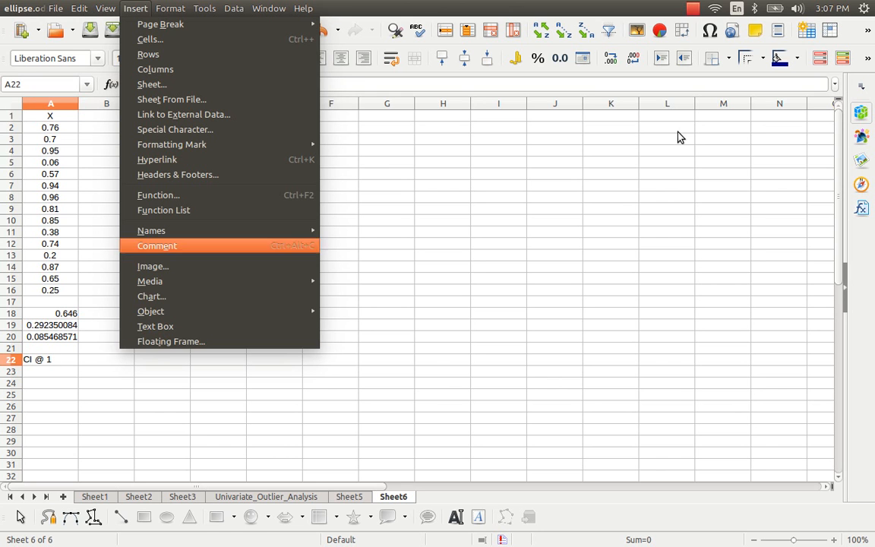
key("Return")
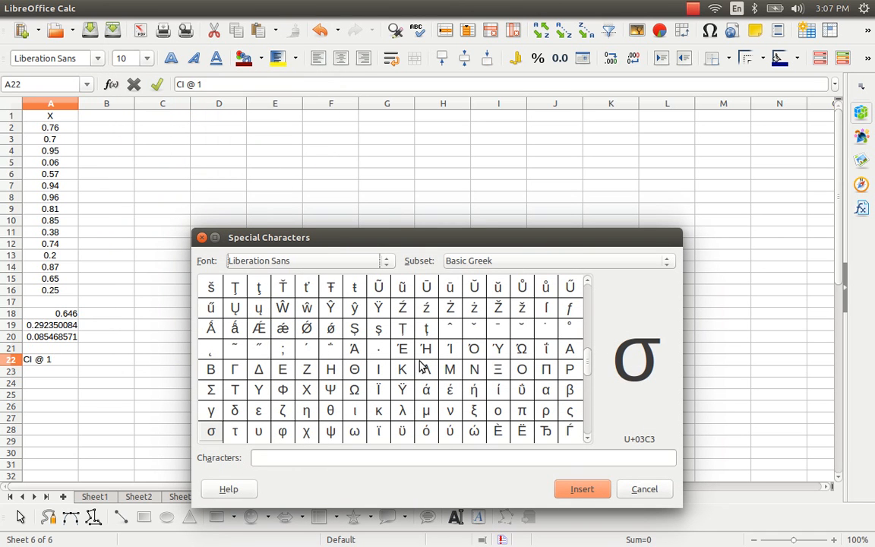
left_click_drag(587, 362, 585, 377)
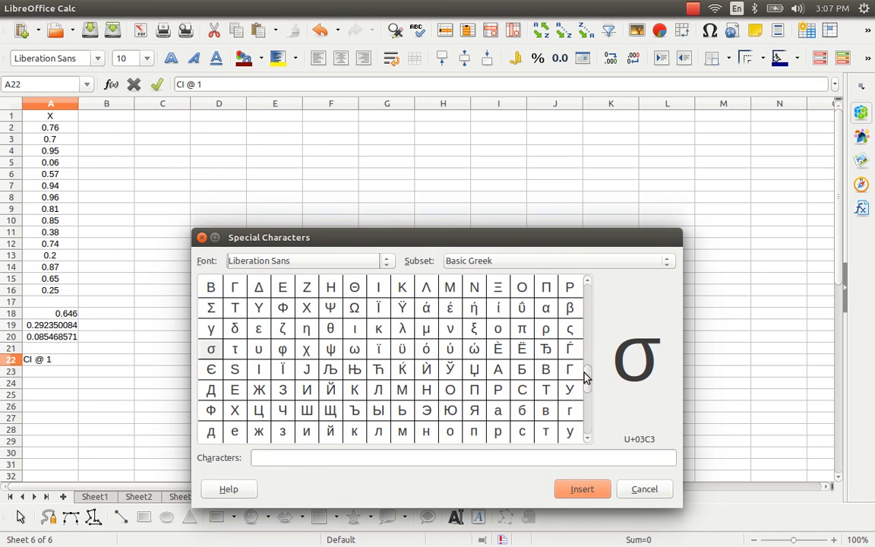
double_click(212, 349)
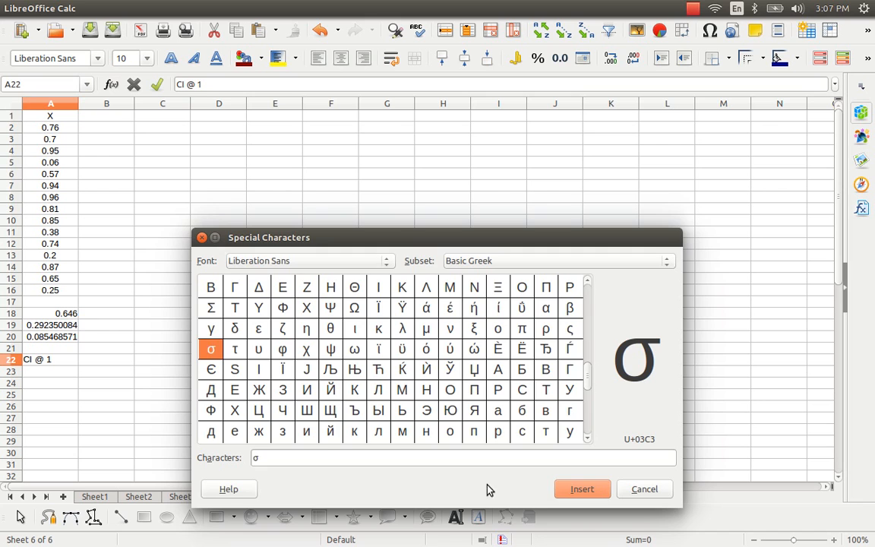
key("Return")
key("Return")
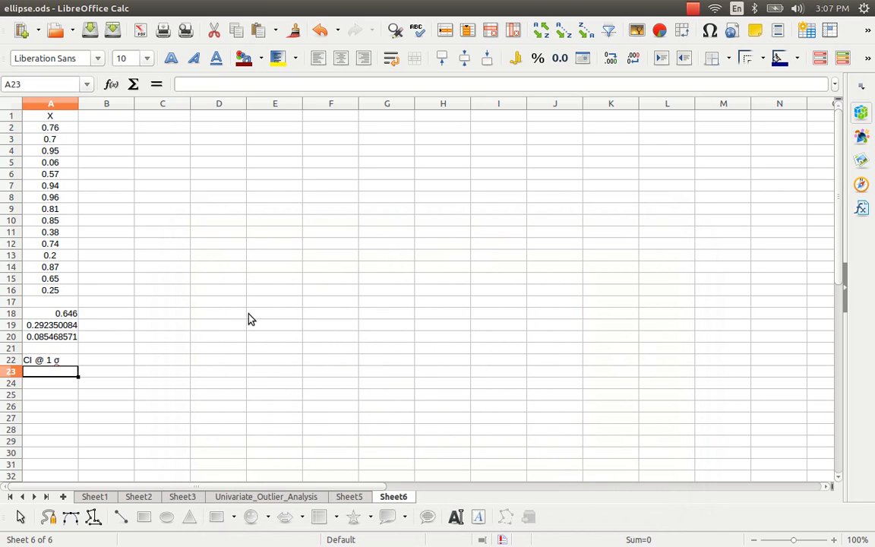
Enter the limit headings LL in A23 and UL in B23
type("LL")
key("Tab")
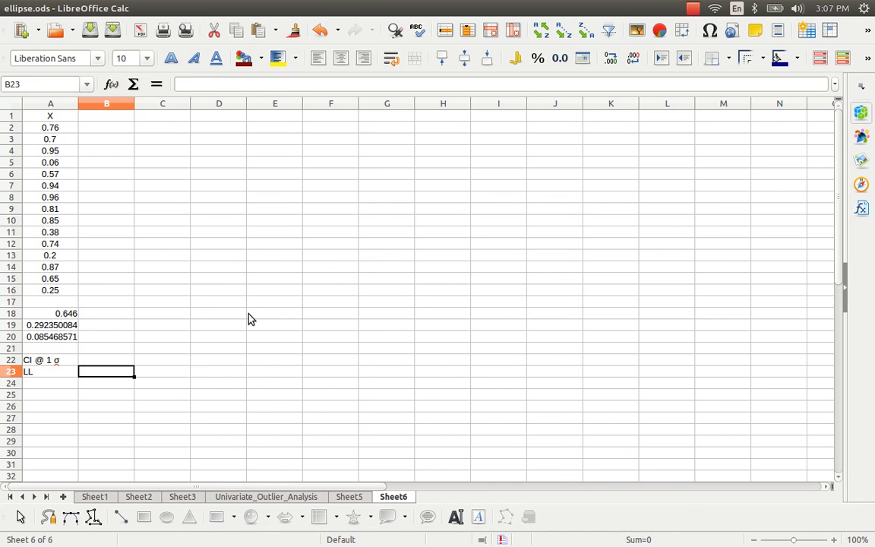
type("UL")
key("Return")
Copy the confidence interval label block A22:B23 to A26
key("Up")
key("Up")
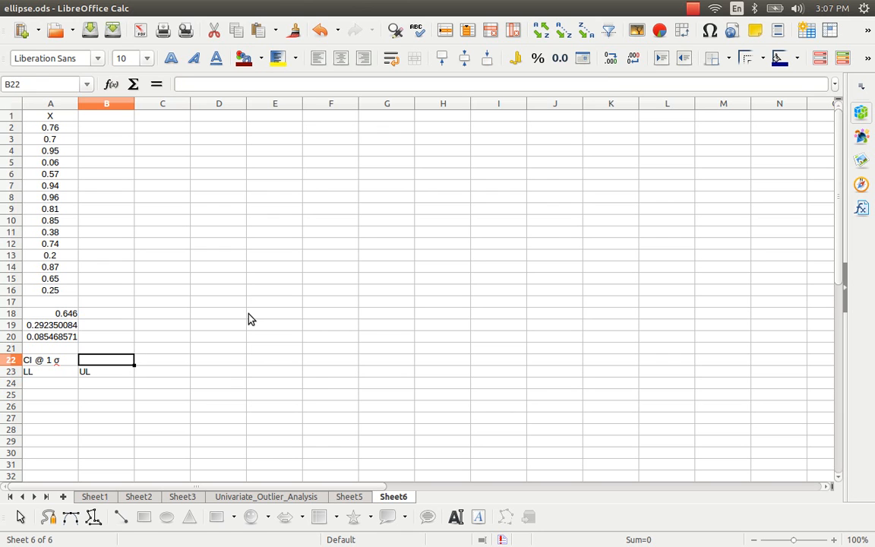
key("Left")
key("shift+Down")
key("shift+Right")
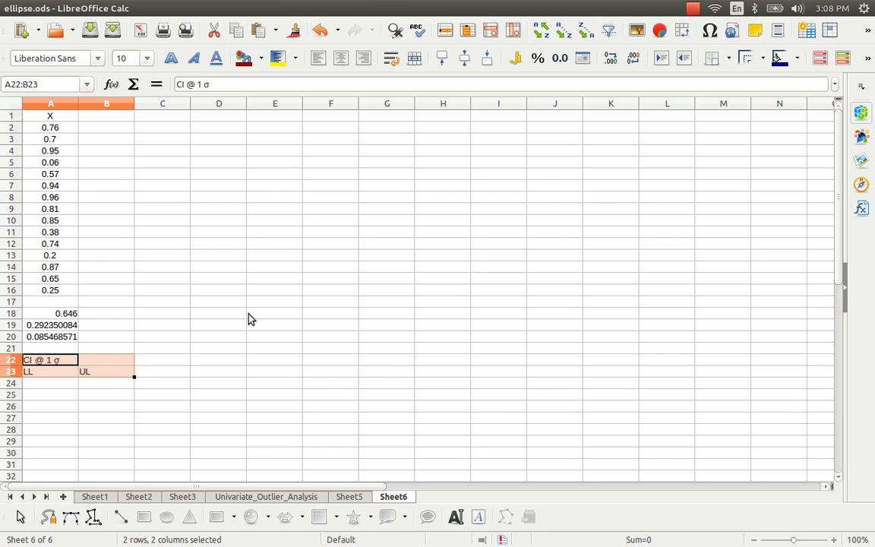
key("ctrl+c")
key("Down")
key("Down")
key("Down")
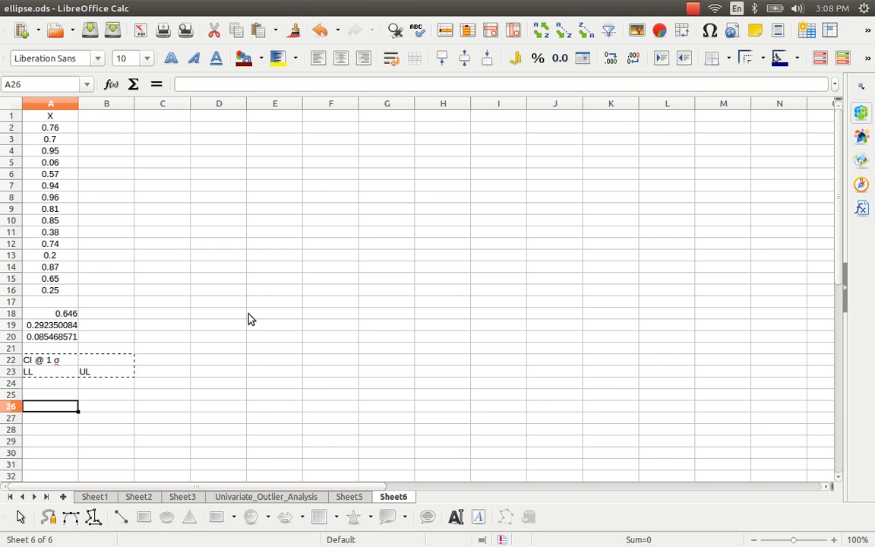
key("ctrl+v")
Paste another copy of the confidence interval label block at A30
key("Down")
key("Down")
key("Down")
key("Down")
key("Up")
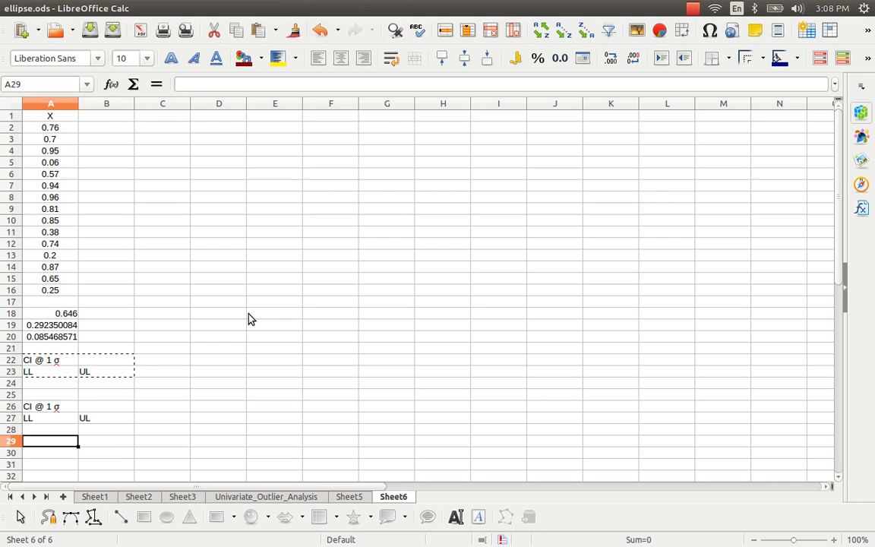
key("Down")
key("ctrl+v")
Calculate the 1σ lower limit in A24 with the formula =A18-(1*A19)
key("Up")
key("Up")
key("Up")
key("Up")
key("Up")
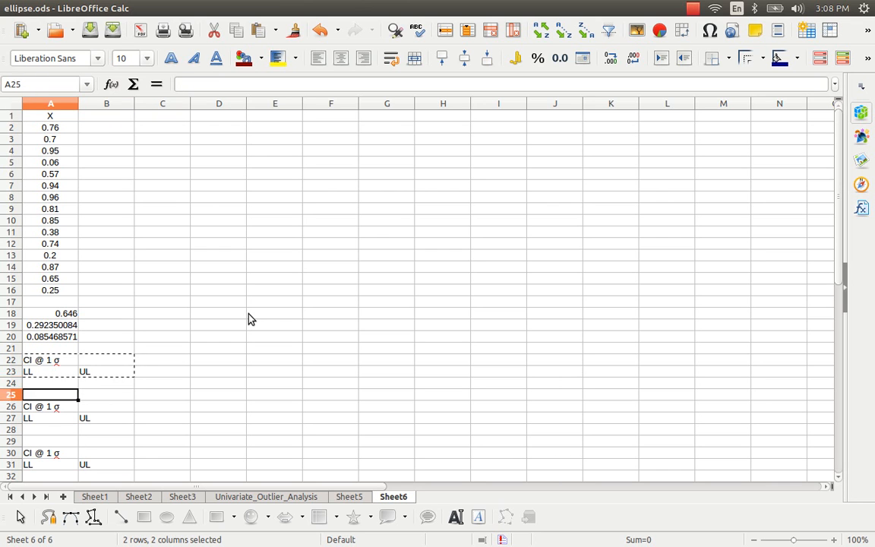
key("Up")
type("=")
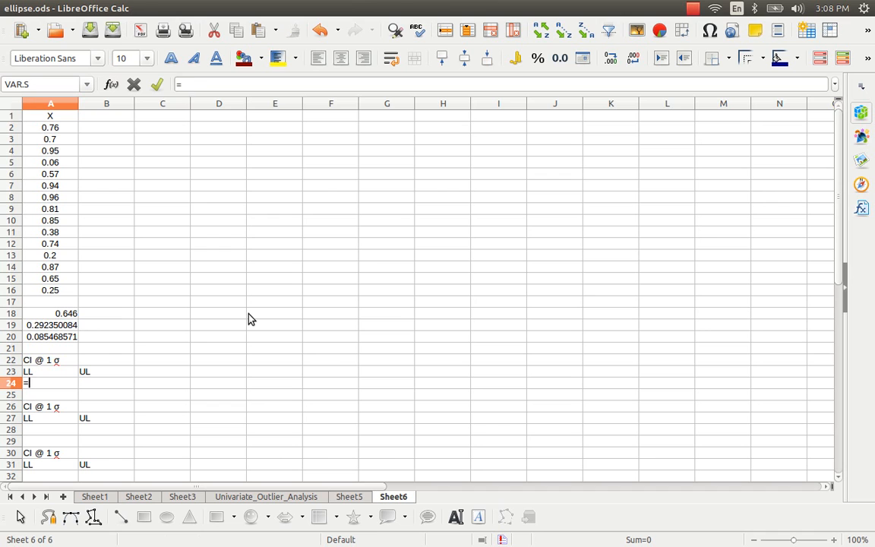
key("Up")
key("Up")
key("Up")
key("Up")
key("Up")
key("Up")
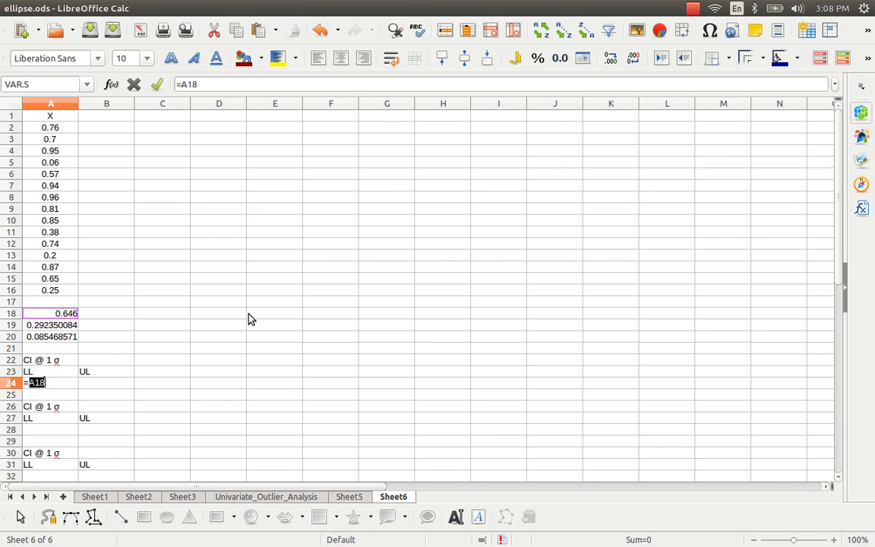
type("-(1*")
key("Up")
key("Up")
key("Up")
key("Up")
key("Up")
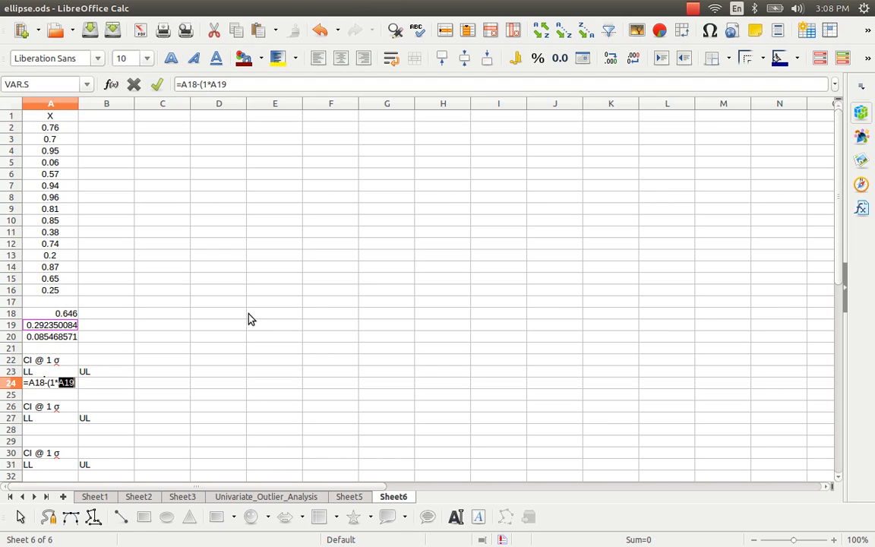
type(")")
key("Return")
Try copying the lower limit formula from A24 into B24 and inspect its cell references
key("Up")
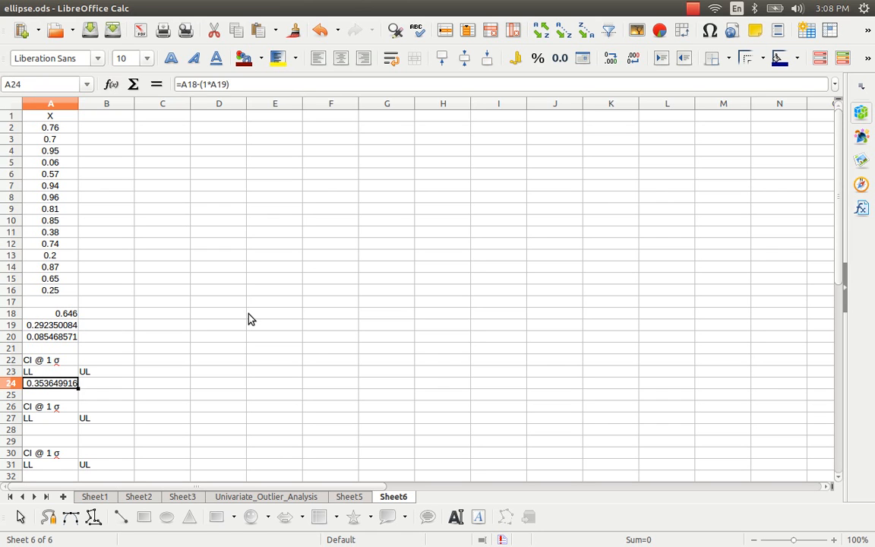
key("ctrl+c")
key("Right")
key("ctrl+v")
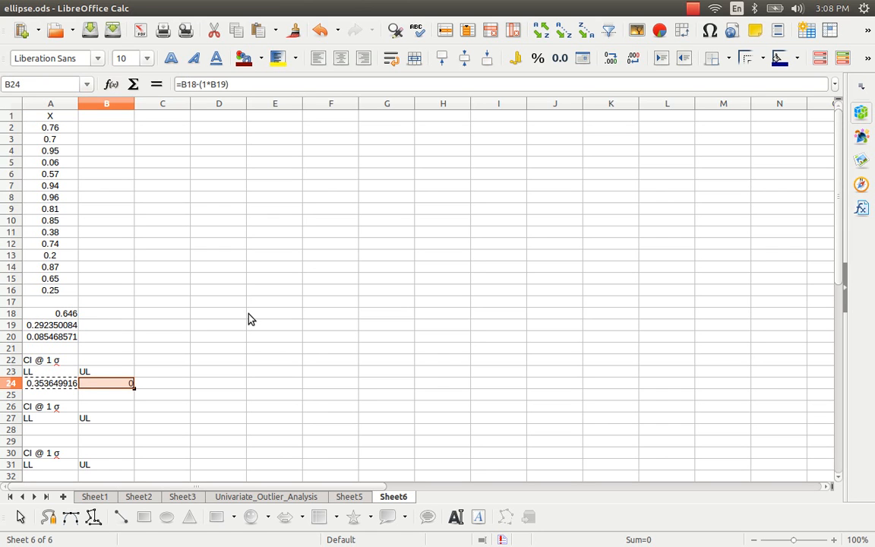
key("F2")
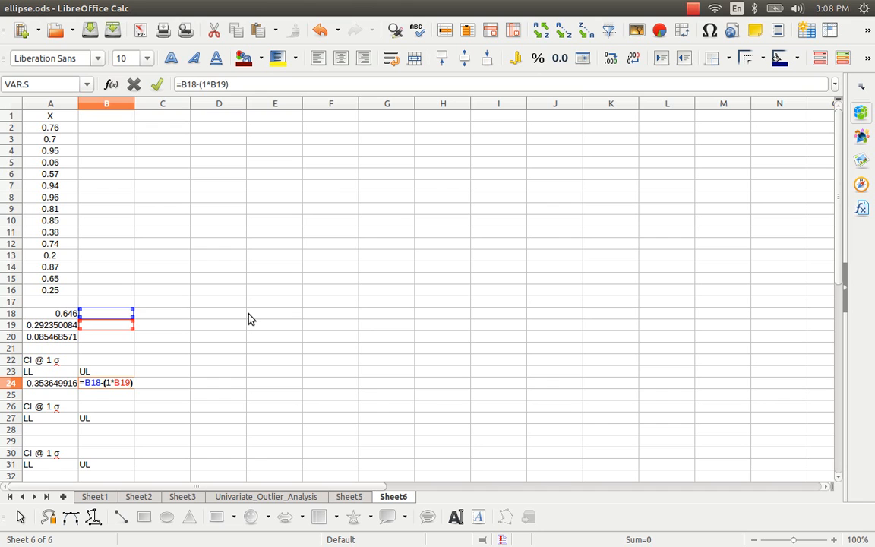
key("Escape")
Make the references in A24 absolute so that the formula is =$A$18-(1*$A$19)
key("Left")
key("F2")
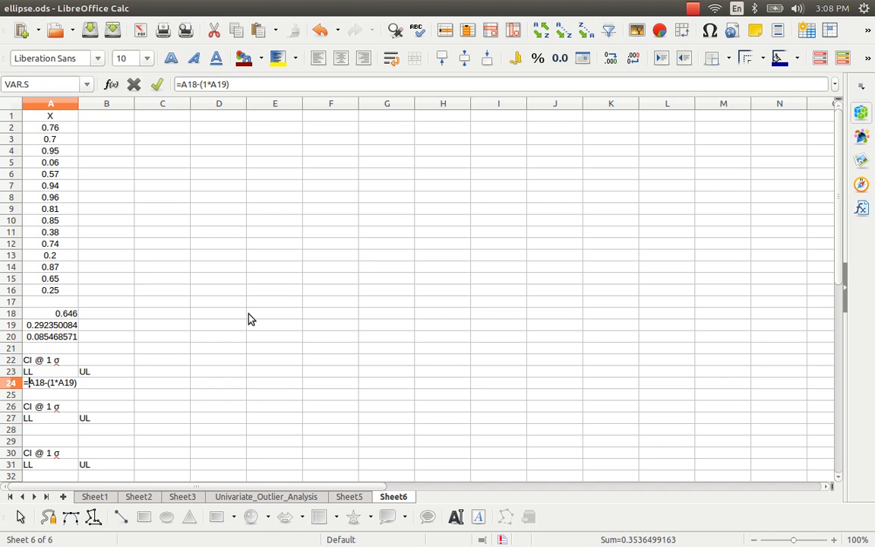
type("$A$")
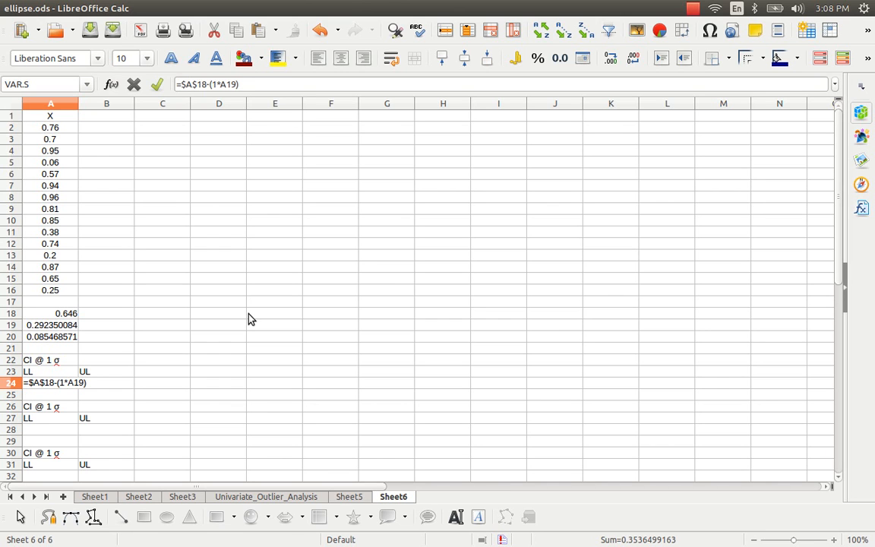
type("$A")
type("$A$")
key("Return")
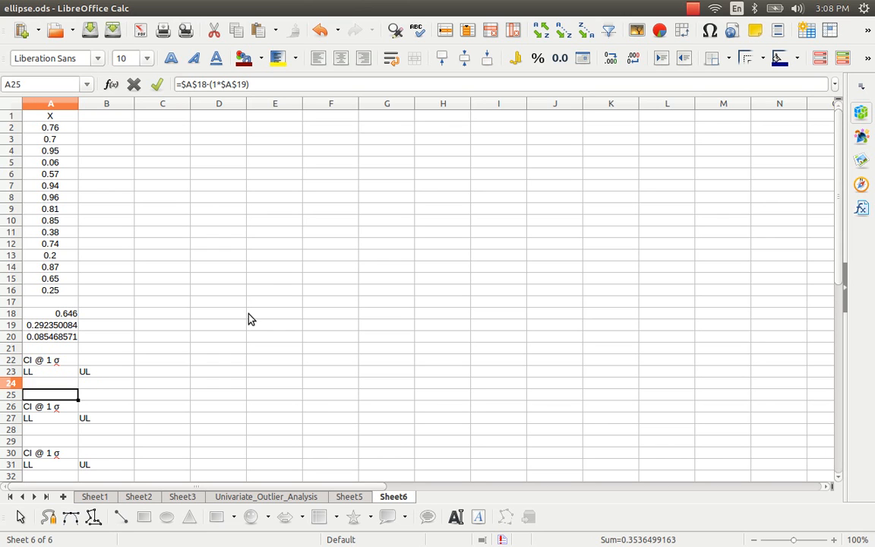
Copy the absolute-reference formula from A24 into B24, replacing the formula there
key("Up")
key("ctrl+c")
key("Right")
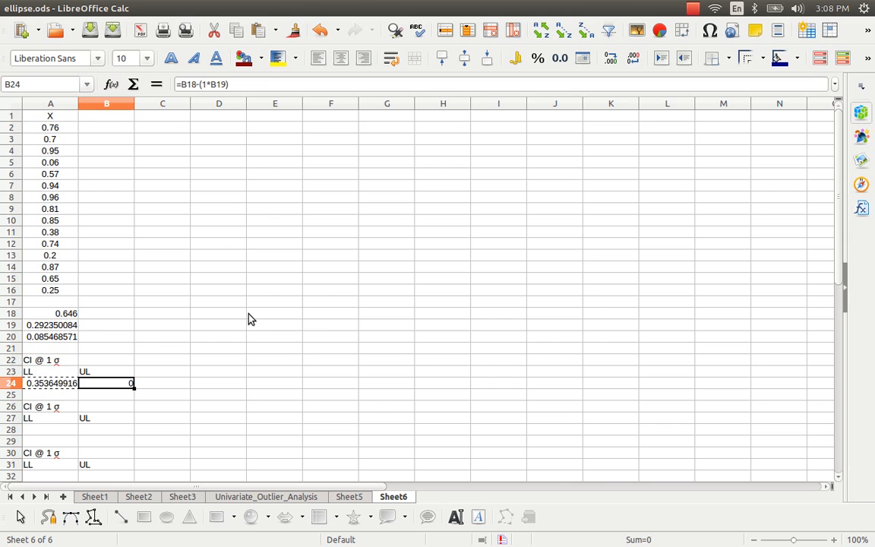
key("ctrl+v")
key("Return")
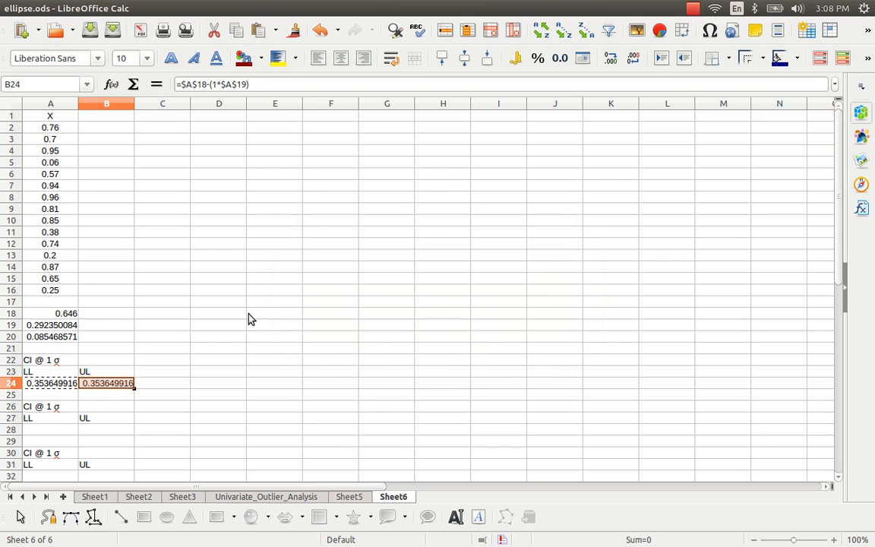
Change the minus sign in B24 to plus so that the upper limit formula is =$A$18+(1*$A$19)
key("F2")
key("Left")
key("Left")
key("Left")
key("Left")
key("Left")
key("Left")
key("Left")
key("Left")
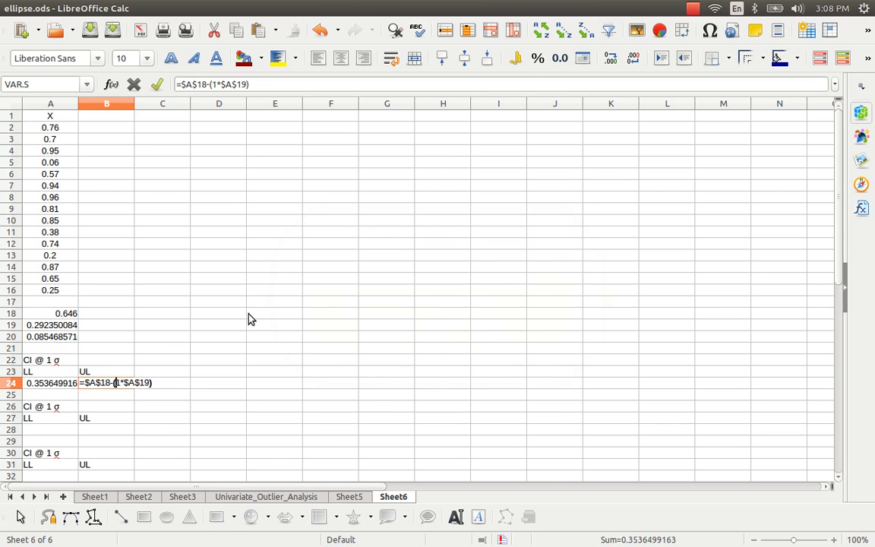
key("BackSpace")
type("+")
key("Return")
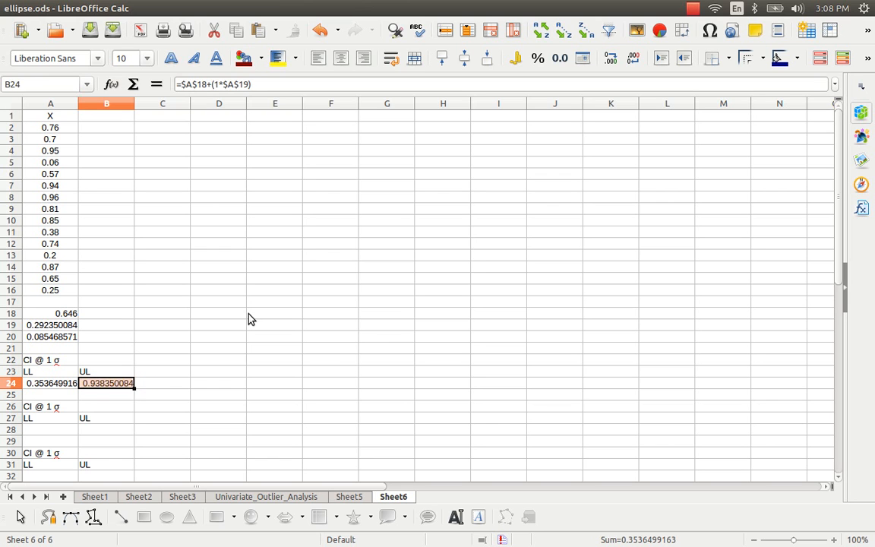
Copy the limit formulas in A24:B24 into A28:B28
key("Left")
key("Right")
key("Left")
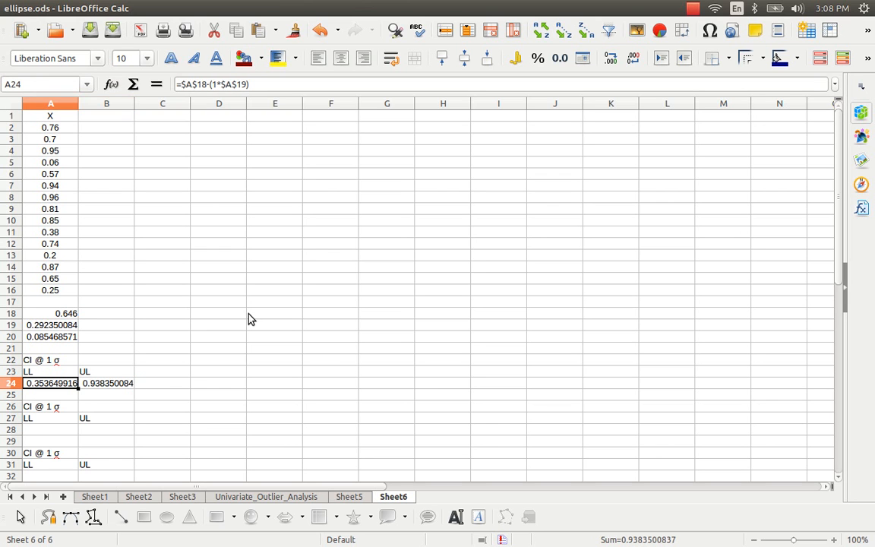
key("shift+Right")
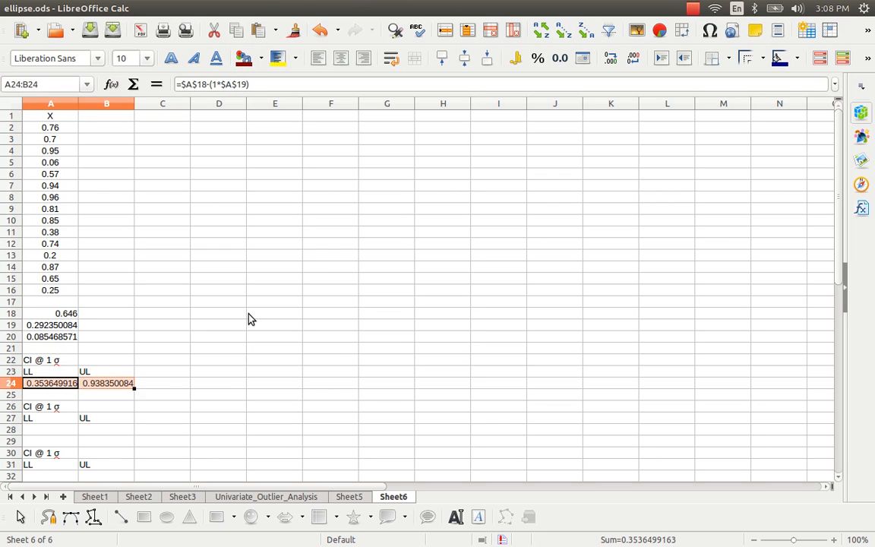
key("ctrl+c")
key("Down")
key("Down")
key("Down")
key("Down")
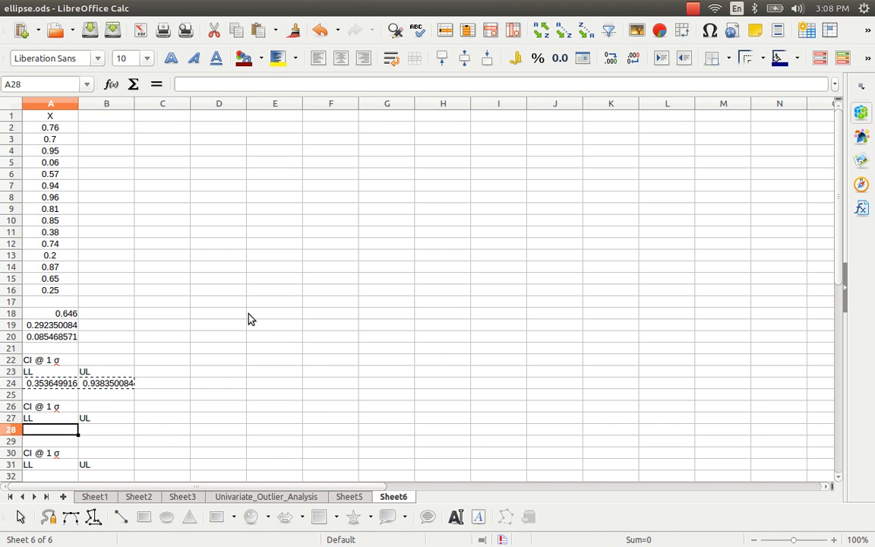
key("ctrl+v")
Paste the copied lower and upper limit formulas into A32:B32 under the third confidence interval heading
key("Down")
key("Down")
key("Down")
key("Down")
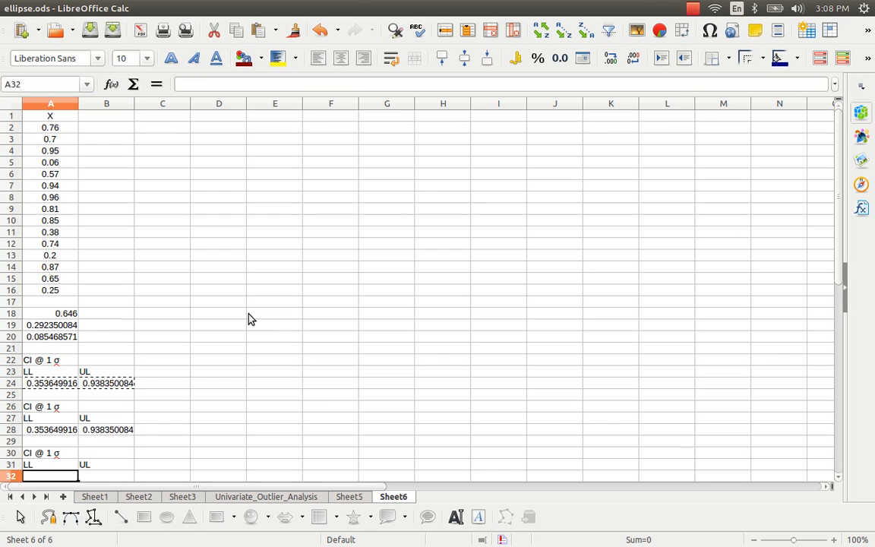
key("ctrl+v")
Change the standard deviation multiplier in A28 to 2 so that the lower limit formula is =$A$18-(2*$A$19)
key("Up")
key("Up")
key("Up")
key("Up")
key("F2")
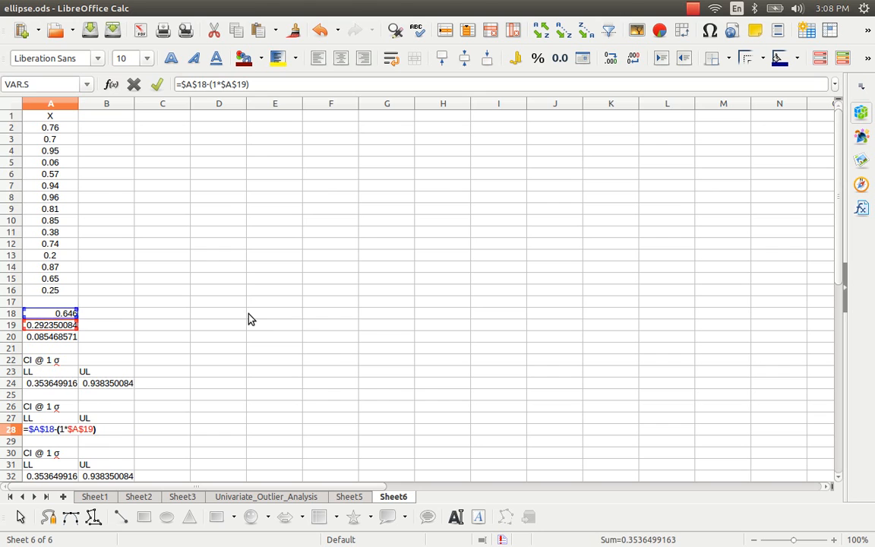
key("BackSpace")
type("2")
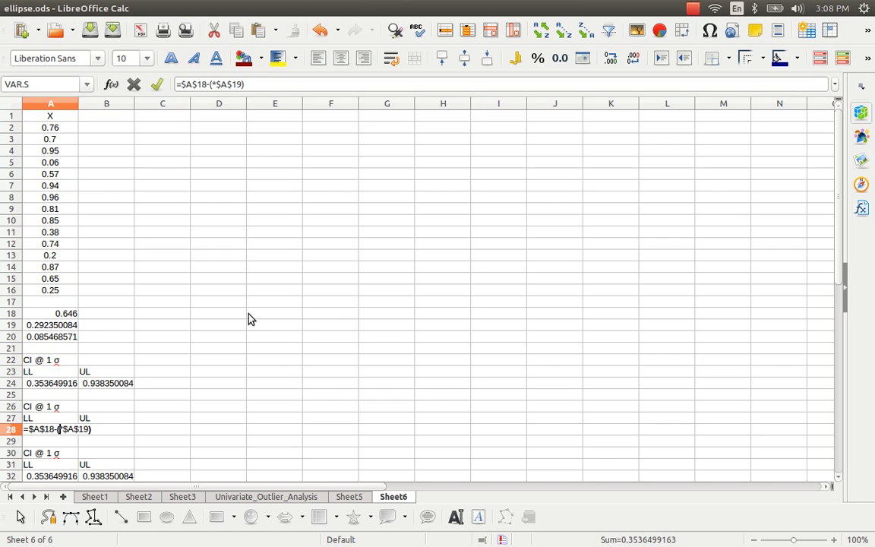
key("Return")
Change the multiplier in B28 to 2 so that the upper limit formula is =$A$18+(2*$A$19)
key("Up")
key("Right")
key("F2")
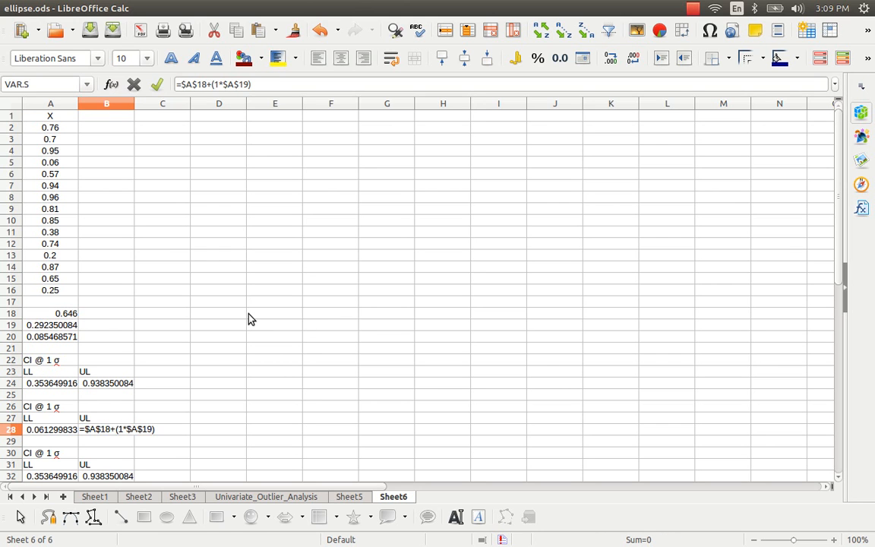
key("BackSpace")
type("2")
key("Return")
Change the multiplier in A32 to 3 so that the lower limit formula is =$A$18-(3*$A$19)
key("Down")
key("Down")
key("Down")
key("Left")
key("F2")
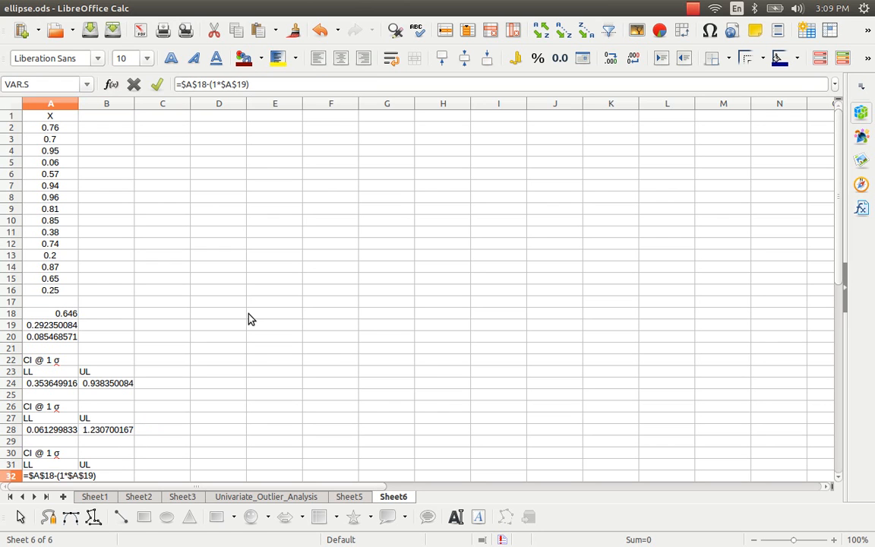
key("Left")
key("Left")
key("Left")
key("Left")
key("BackSpace")
type("3")
key("Return")
Change the multiplier in B32 to 3 so that the upper limit formula is =$A$18+(3*$A$19)
key("Up")
key("Right")
key("F2")
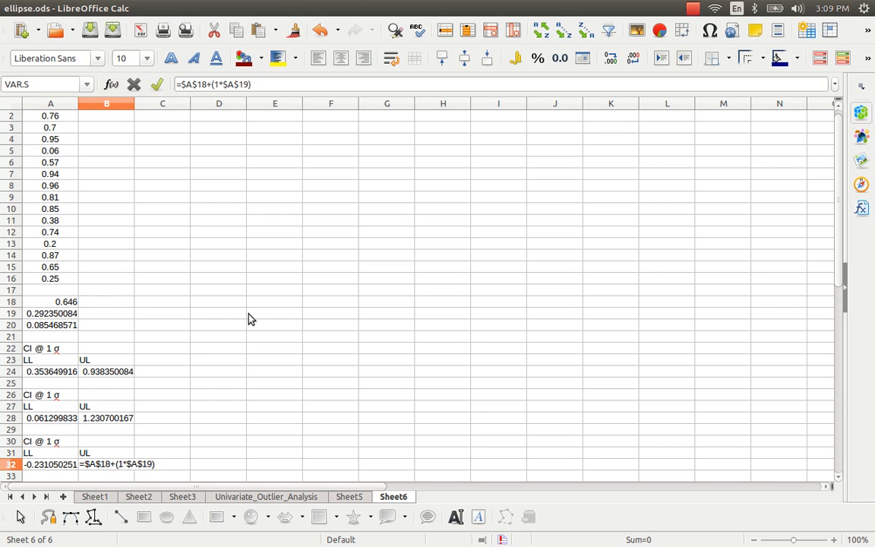
key("BackSpace")
type("3")
key("Return")
Review the lower and upper limits of the three confidence intervals and the sample data in column A
key("Up")
key("Up")
key("Up")
key("Up")
key("Up")
key("Up")
key("Up")
key("Up")
key("Up")
key("Up")
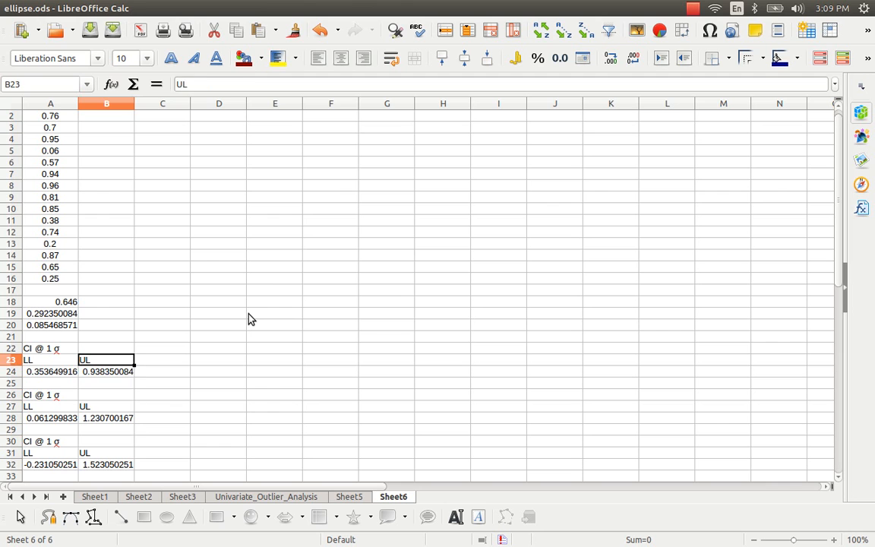
key("Left")
key("Down")
key("Down")
key("Down")
key("Down")
key("Down")
key("Down")
key("Down")
key("Down")
key("Down")
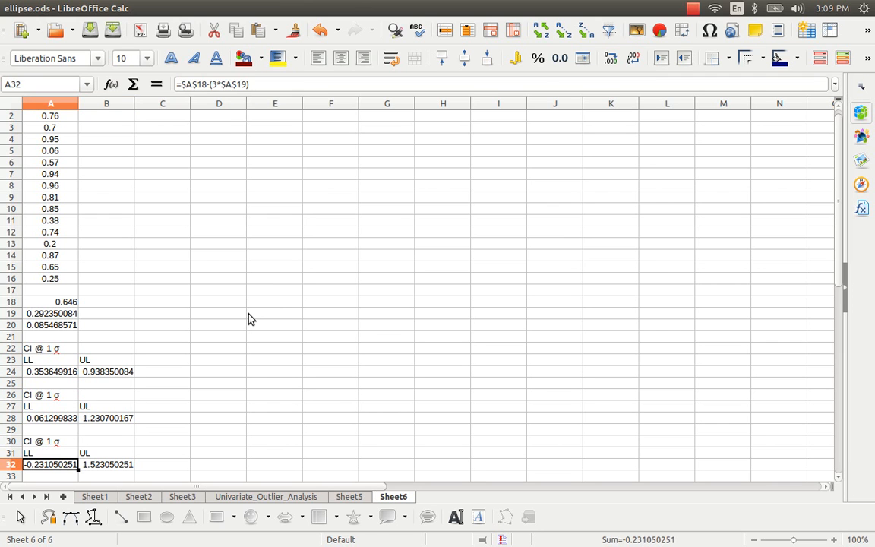
key("Up")
key("Up")
key("Up")
key("Up")
key("Up")
key("Up")
key("Up")
key("Up")
key("Up")
key("Up")
key("Up")
key("Up")
key("Up")
key("Up")
key("Up")
key("Up")
key("Up")
key("Up")
key("Up")
key("Up")
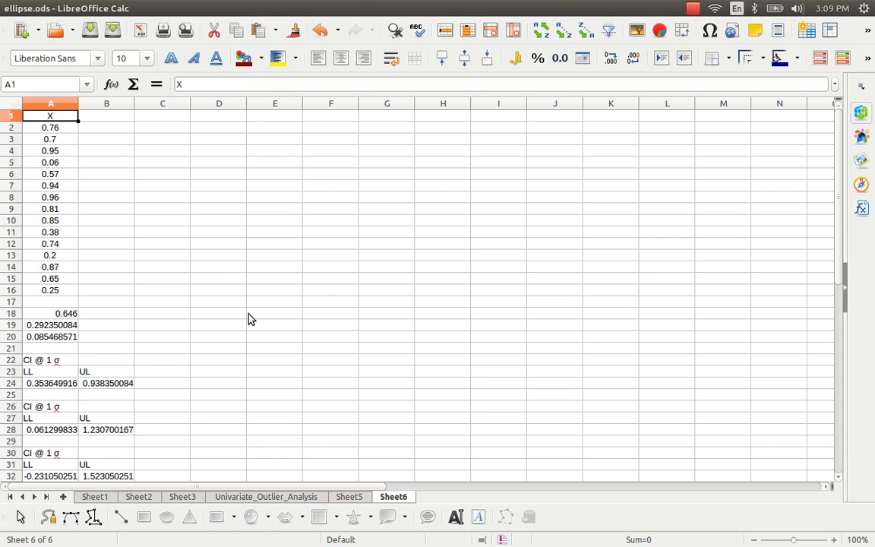
left_click(693, 8)
left_click(710, 39)
key("ctrl+s")
Insert an XY (Scatter) chart with points only from the X data in A1:A16
key("ctrl+shift+Down")
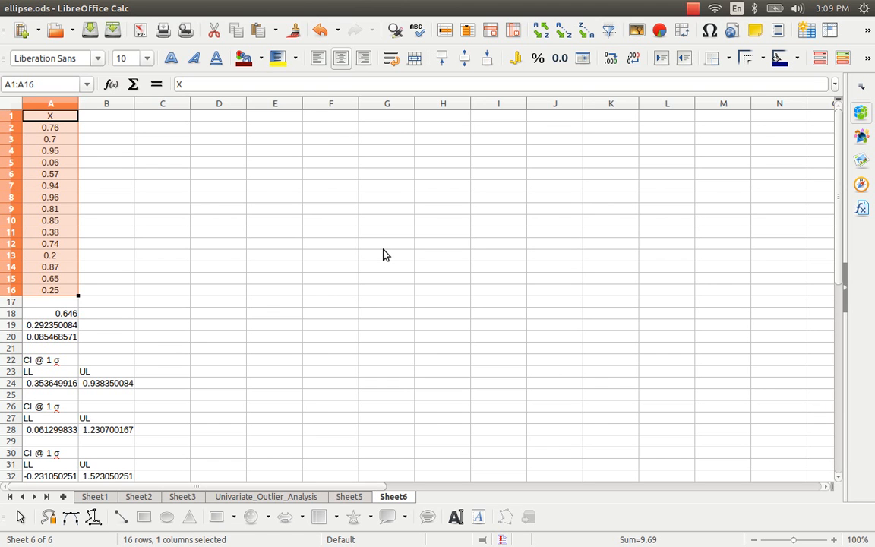
key("alt+i")
key("Up")
key("Up")
key("Up")
key("Up")
key("Return")
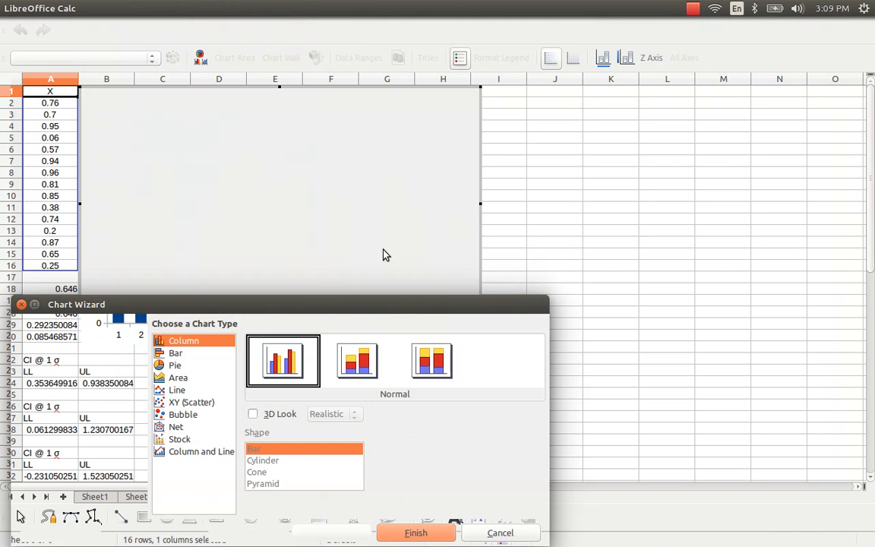
left_click(186, 402)
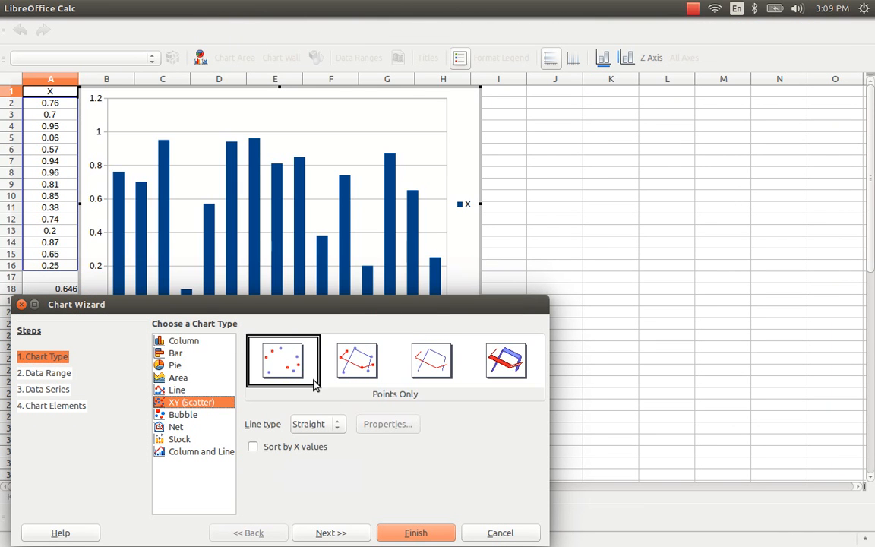
left_click(416, 533)
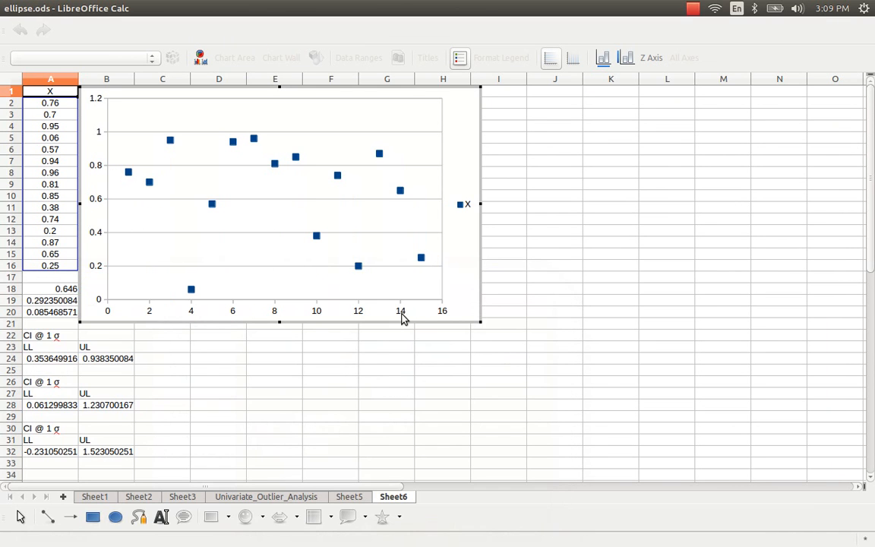
left_click(544, 210)
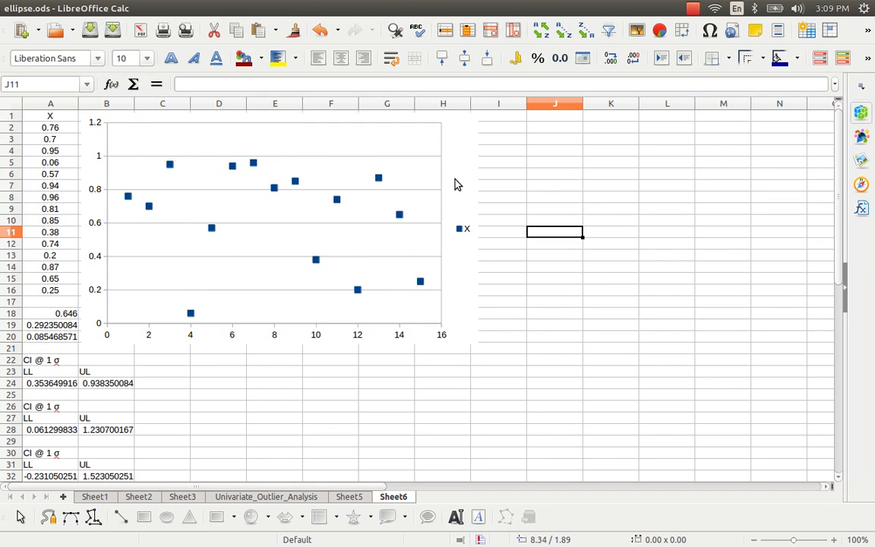
Move the scatter chart clear of the data columns to about F5 and give it a continuous border line
left_click_drag(456, 183, 698, 230)
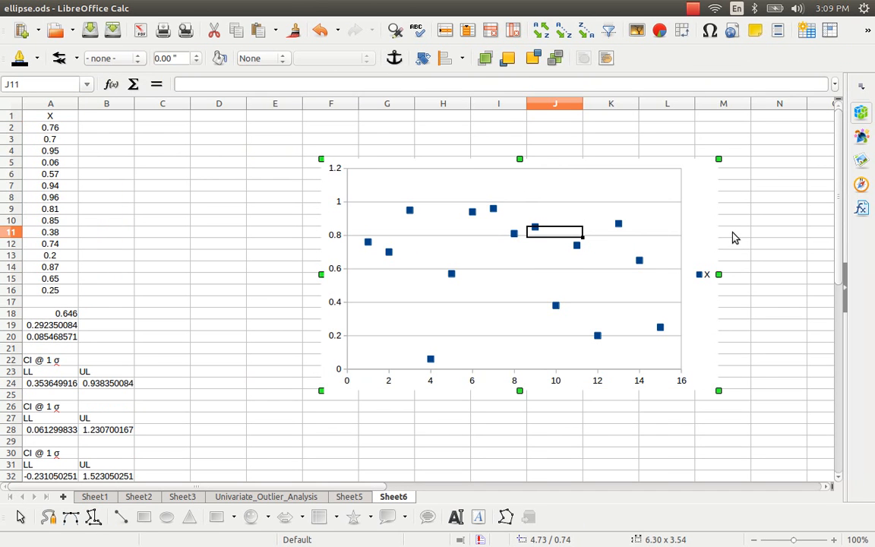
right_click(701, 231)
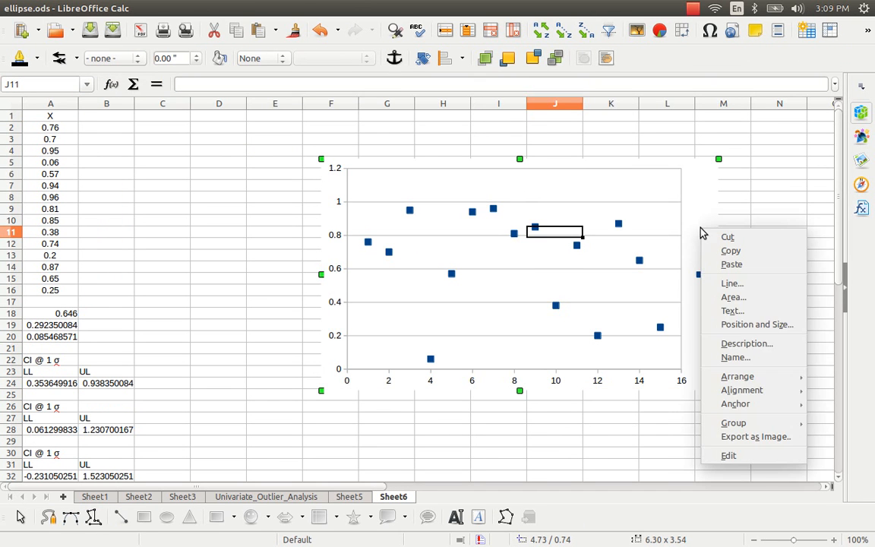
left_click(754, 286)
left_click(296, 270)
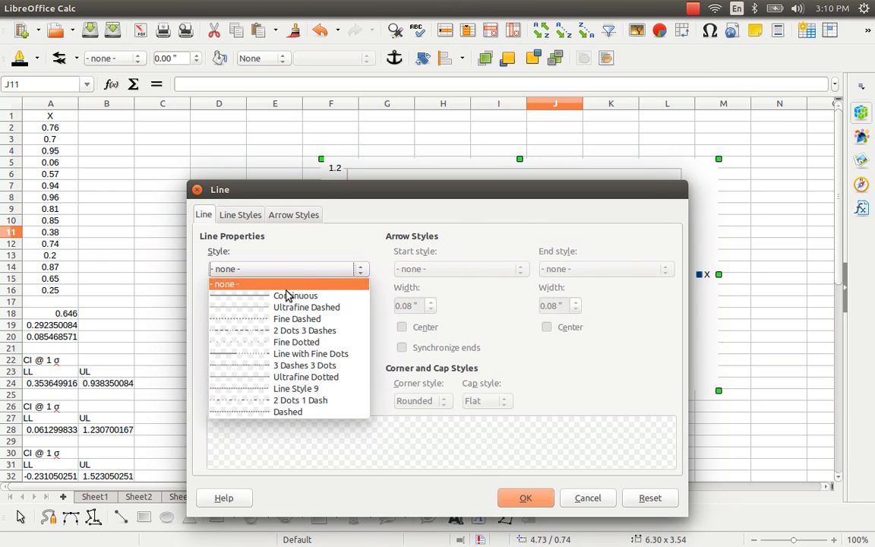
left_click(287, 295)
left_click(527, 499)
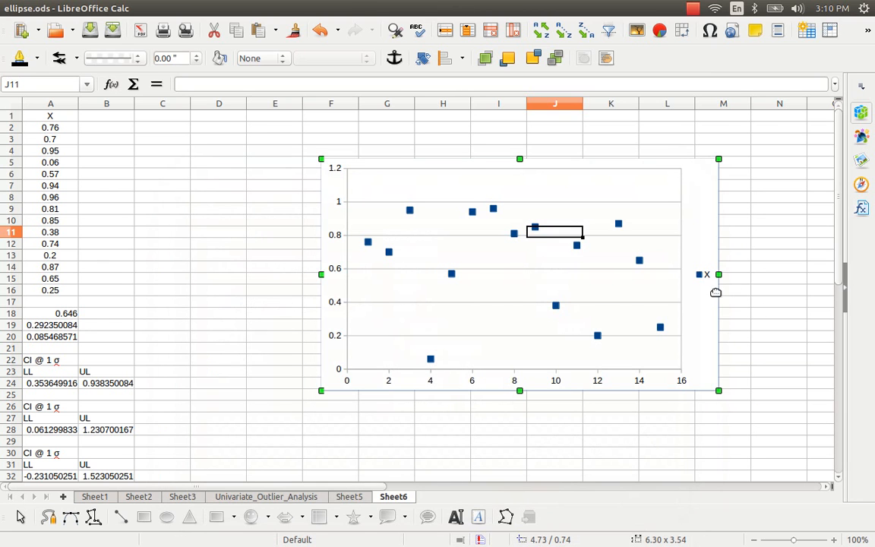
left_click(794, 313)
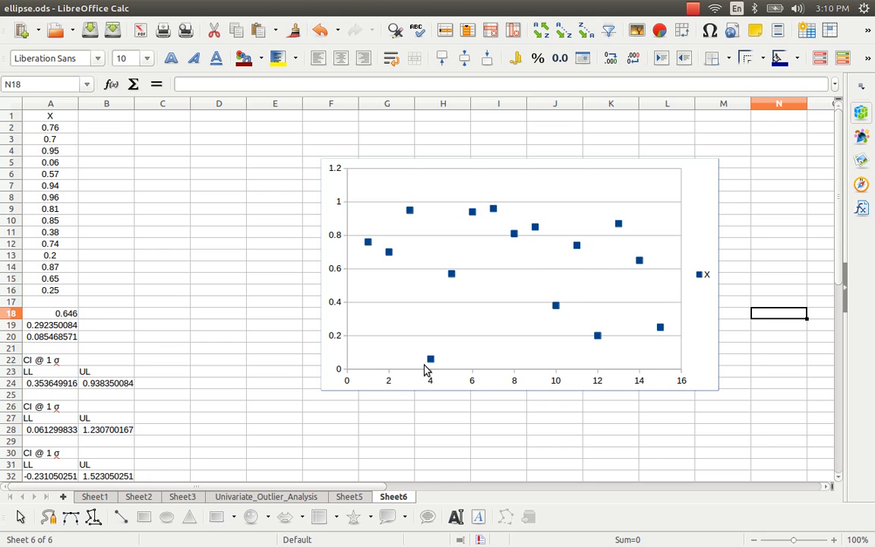
Change the X data series marker to the gallery symbol Bullet20-Target-Blue.svg
right_click(514, 238)
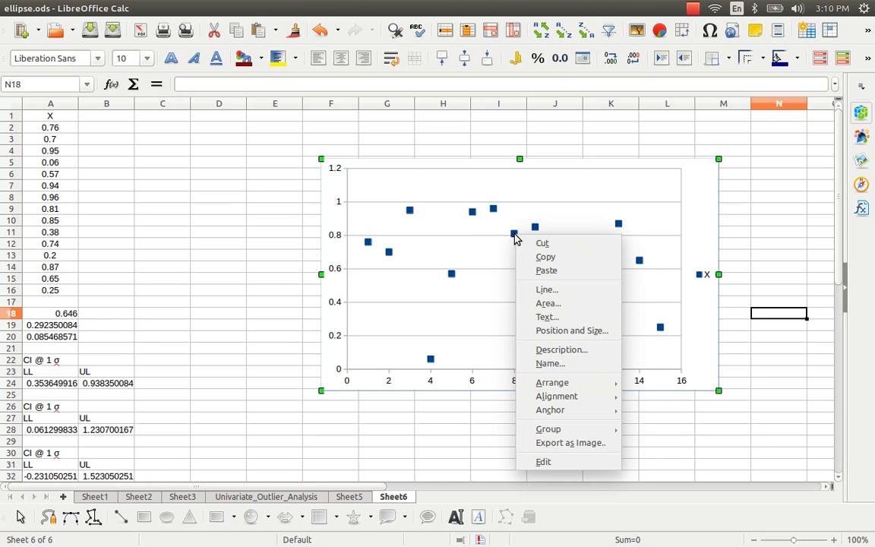
left_click(514, 238)
double_click(514, 236)
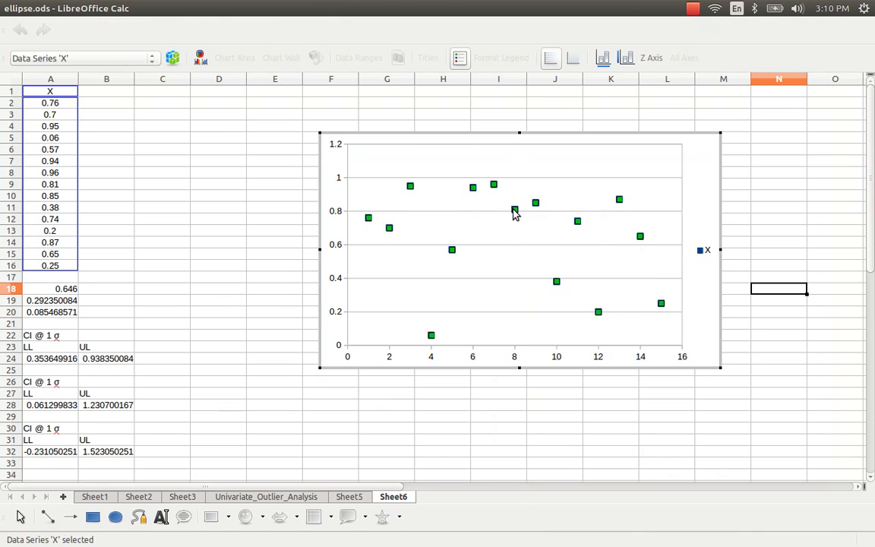
right_click(515, 212)
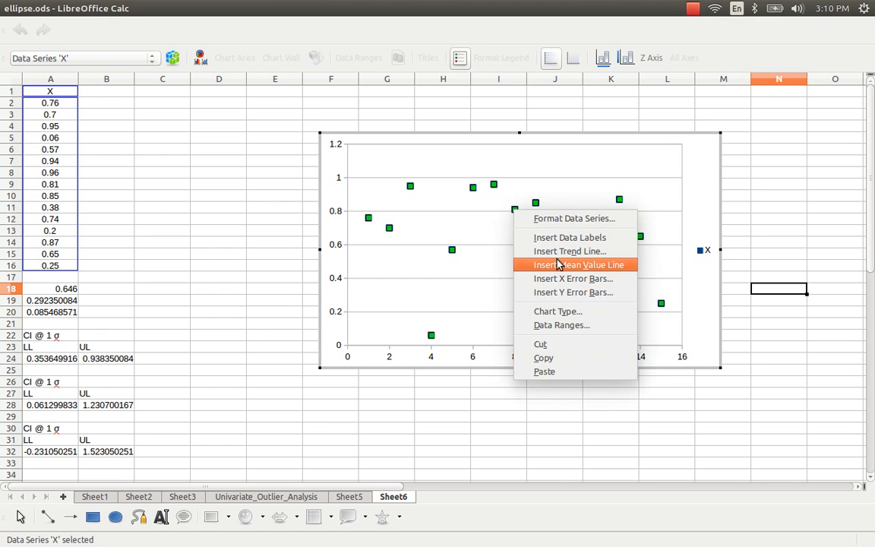
left_click(572, 219)
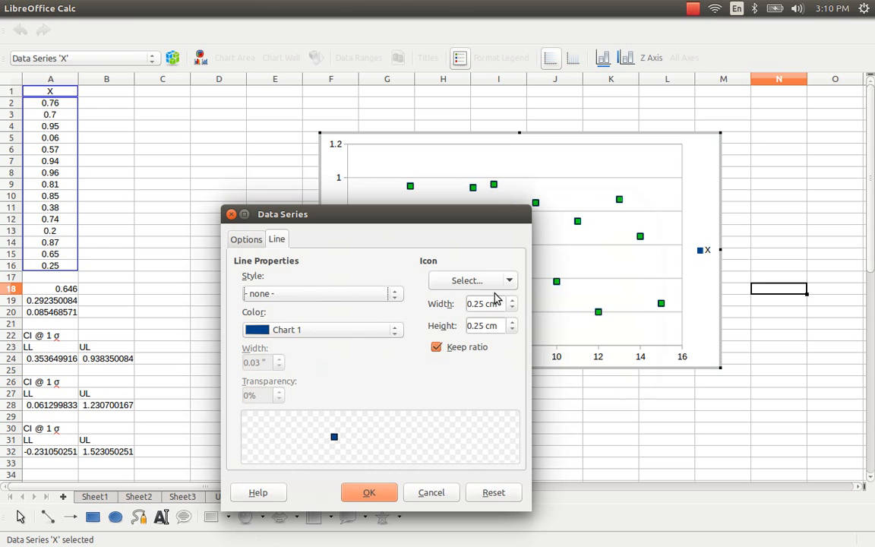
left_click(515, 283)
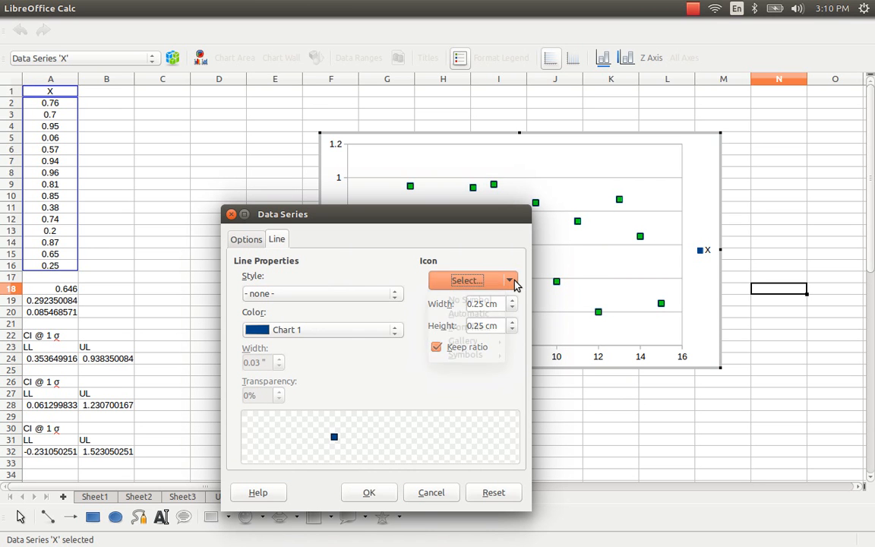
mouse_move(485, 340)
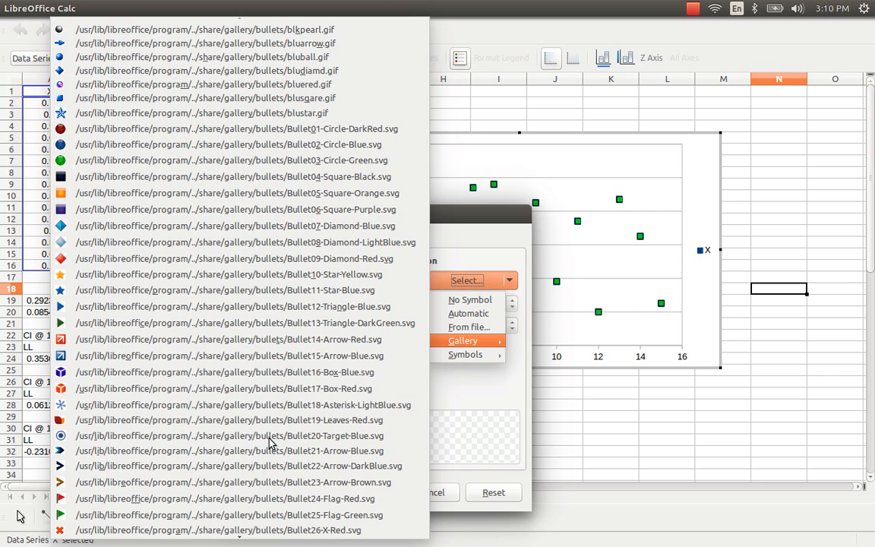
left_click(243, 435)
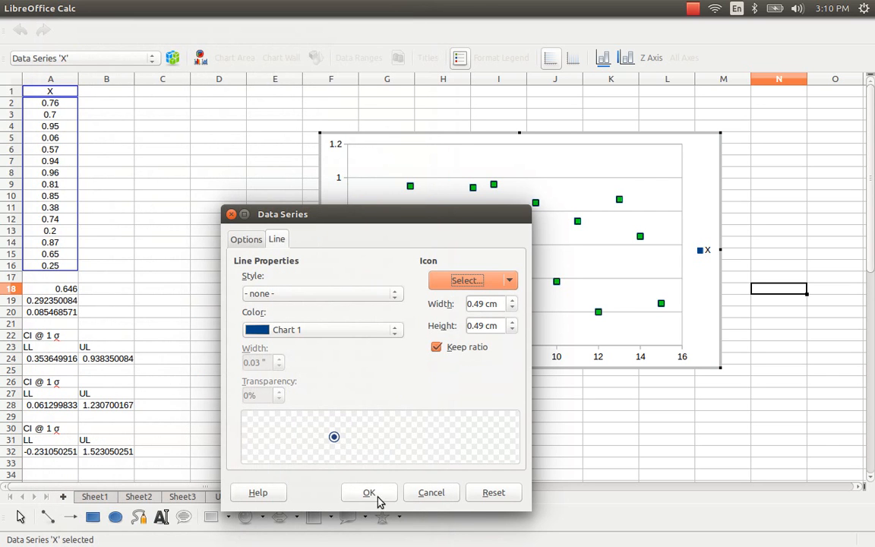
Reduce the series marker to 0.35 cm wide and high with the ratio kept, and apply the formatting
left_click(512, 307)
left_click(512, 308)
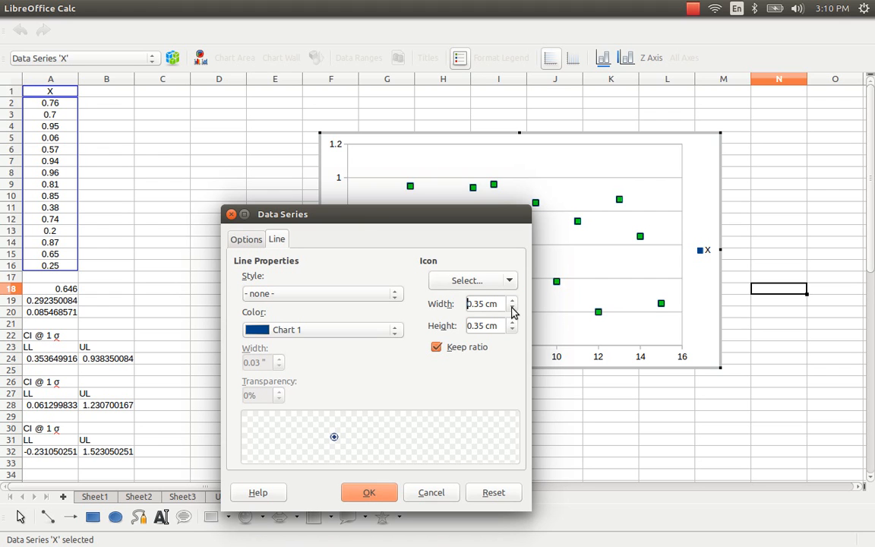
left_click(368, 493)
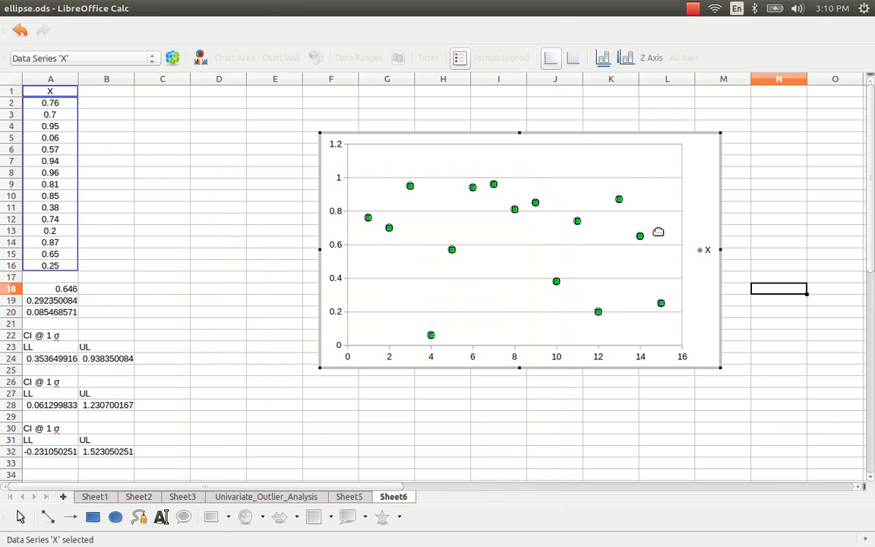
left_click(746, 247)
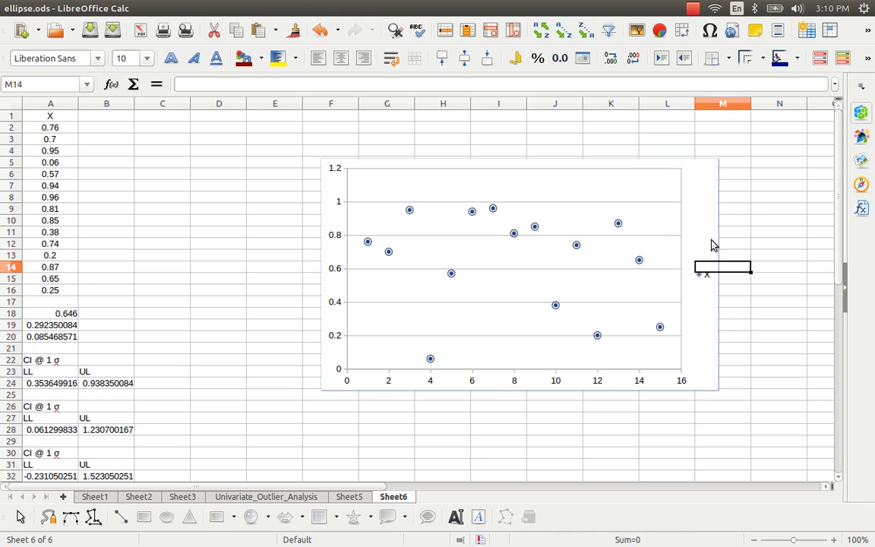
Add a data series to the scatter chart with the 1σ limits in A24:B24 as its Y-values
left_click(667, 250)
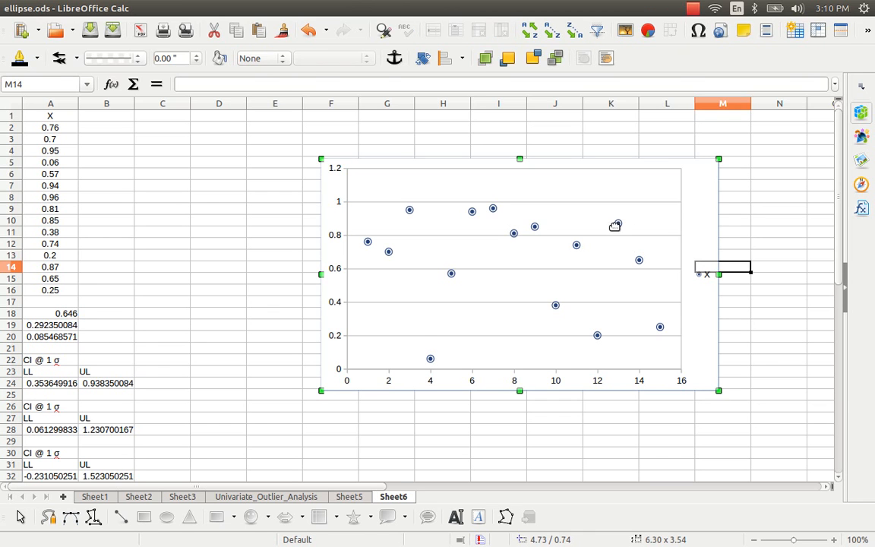
double_click(619, 225)
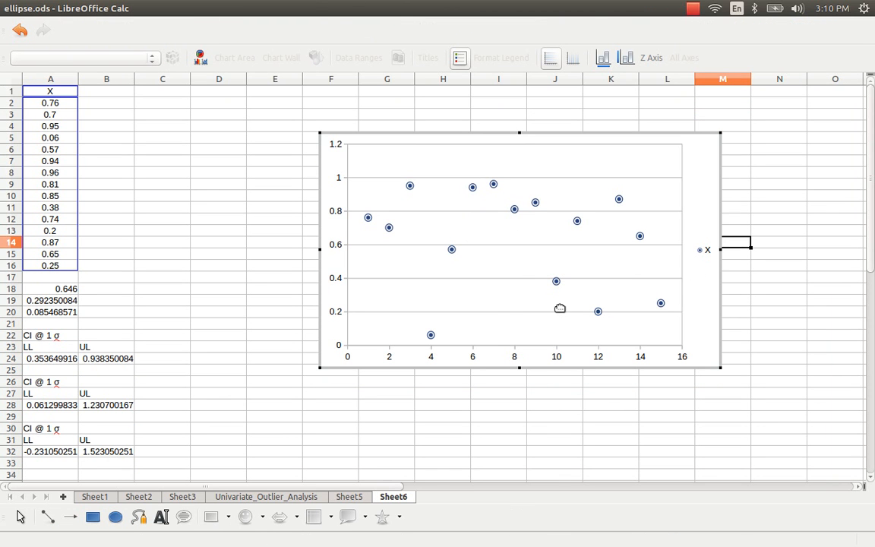
right_click(479, 258)
left_click(516, 358)
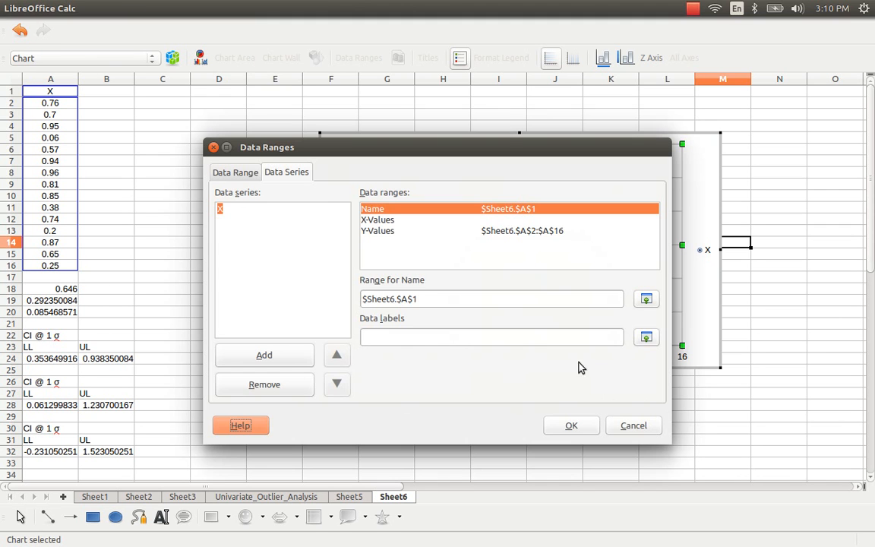
left_click(262, 356)
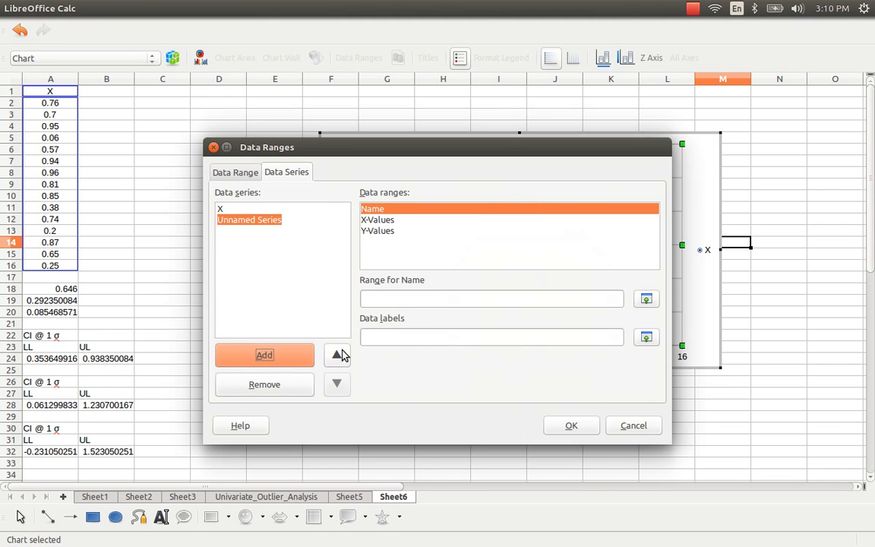
left_click(401, 230)
left_click(647, 299)
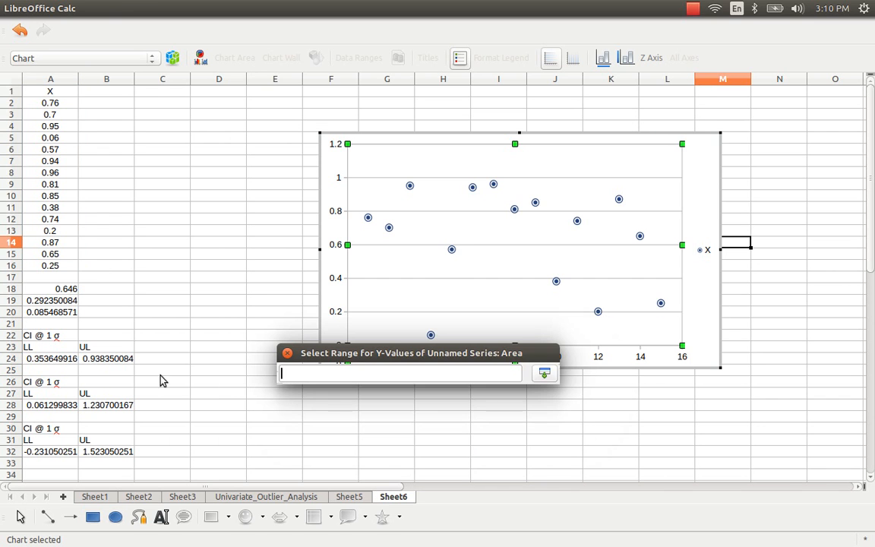
left_click(47, 361)
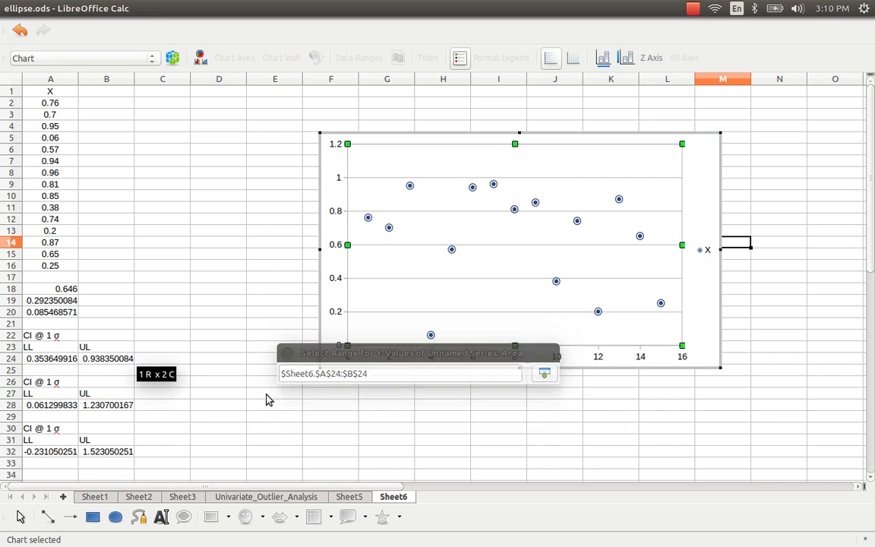
key("Return")
left_click(571, 426)
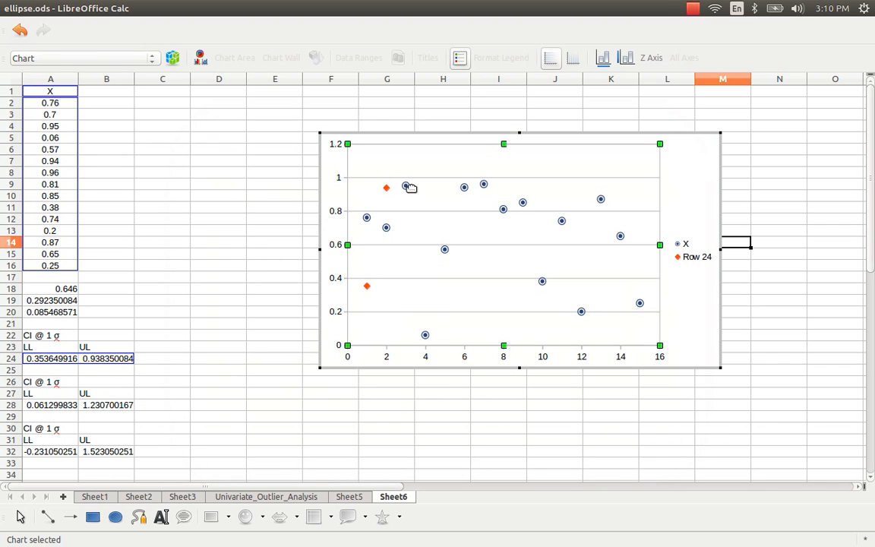
Insert a linear trend line with a continuous line through the 1σ limits series (Row 24)
left_click(388, 191)
right_click(387, 192)
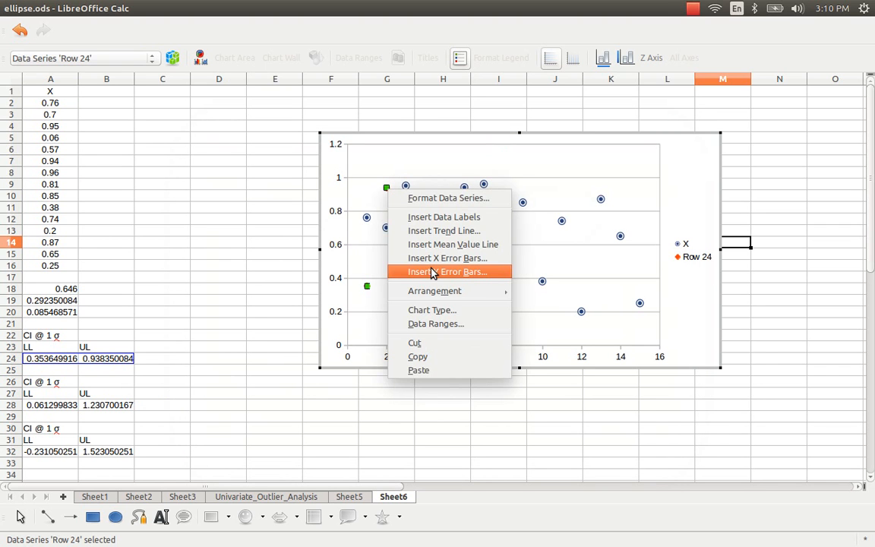
left_click(437, 230)
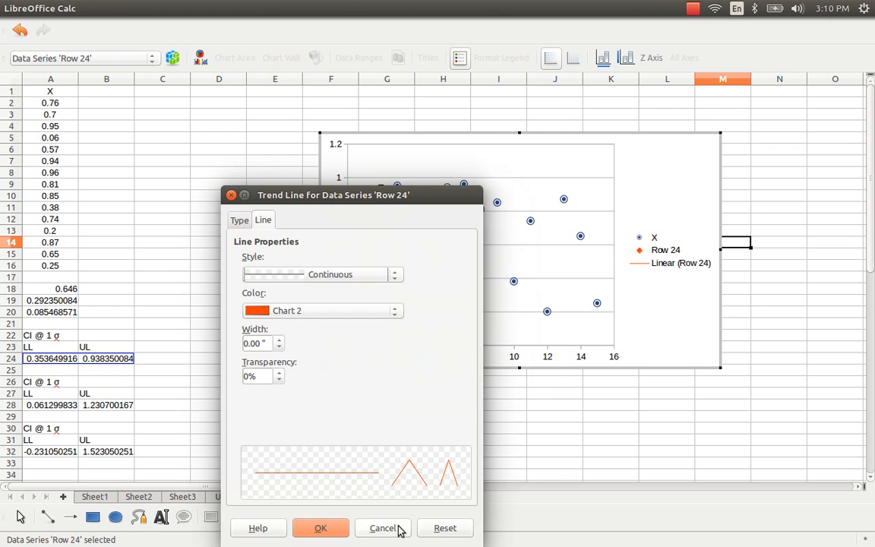
left_click(339, 527)
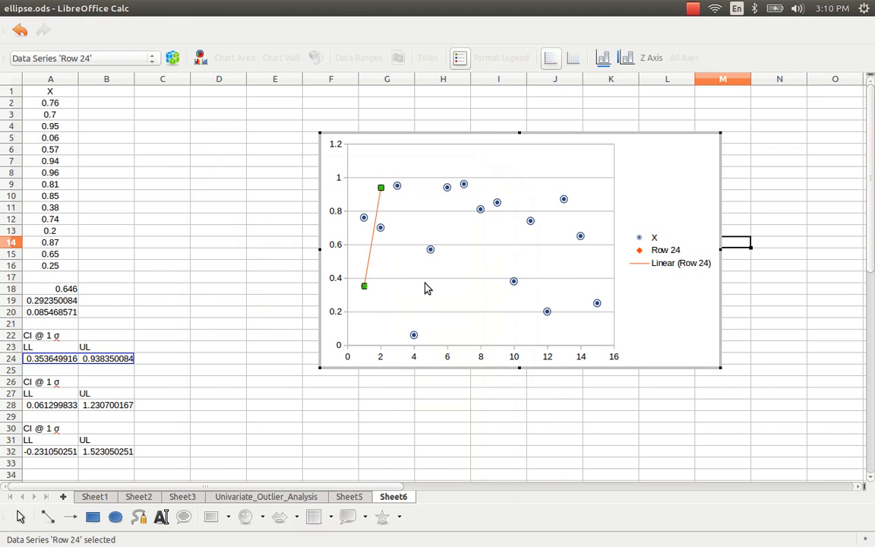
left_click(391, 411)
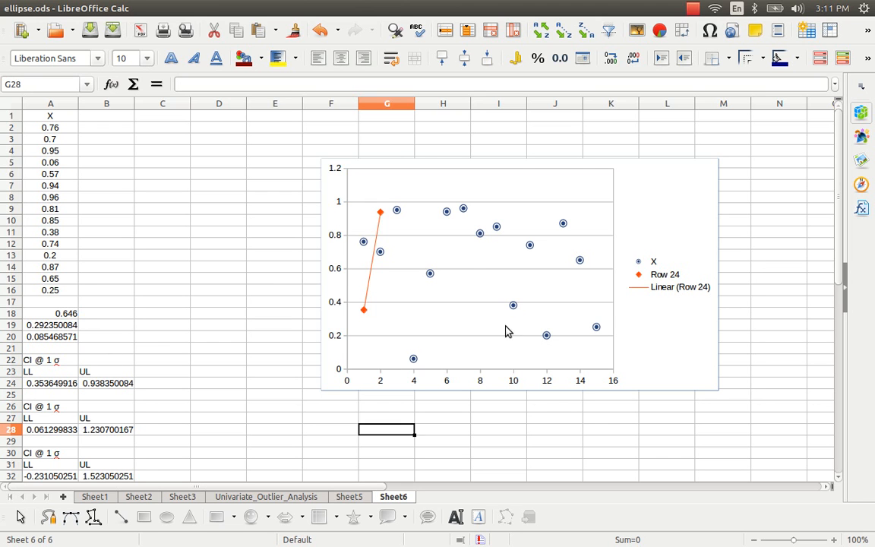
Add another data series to the scatter chart with the 2σ limits in A28:B28 as its Y-values
double_click(459, 276)
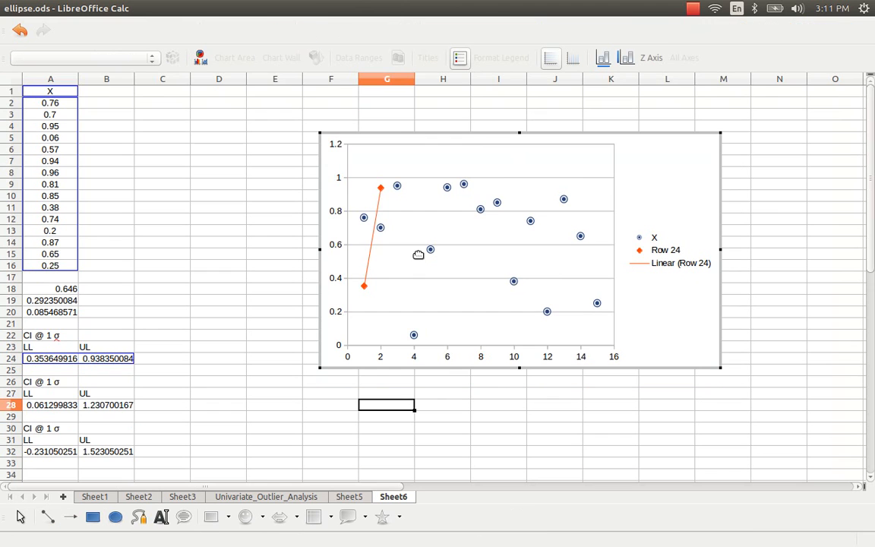
left_click(417, 254)
right_click(416, 251)
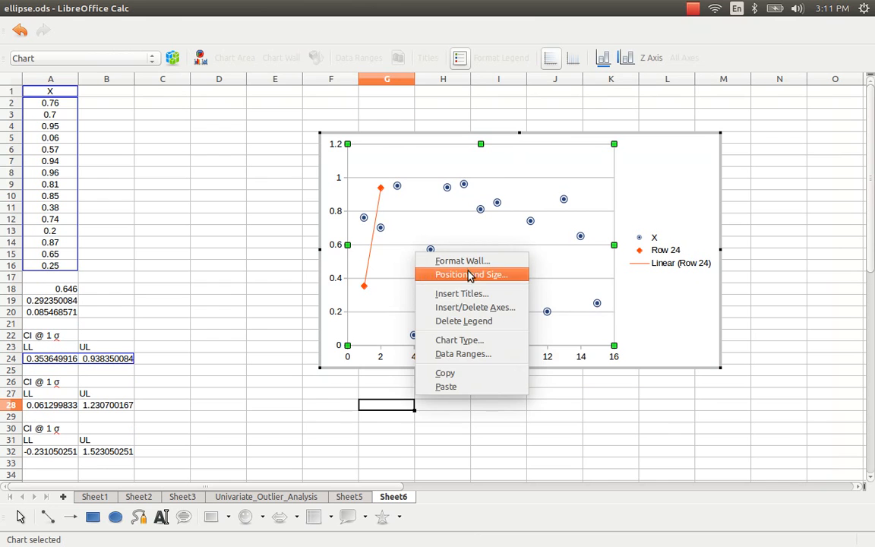
left_click(470, 354)
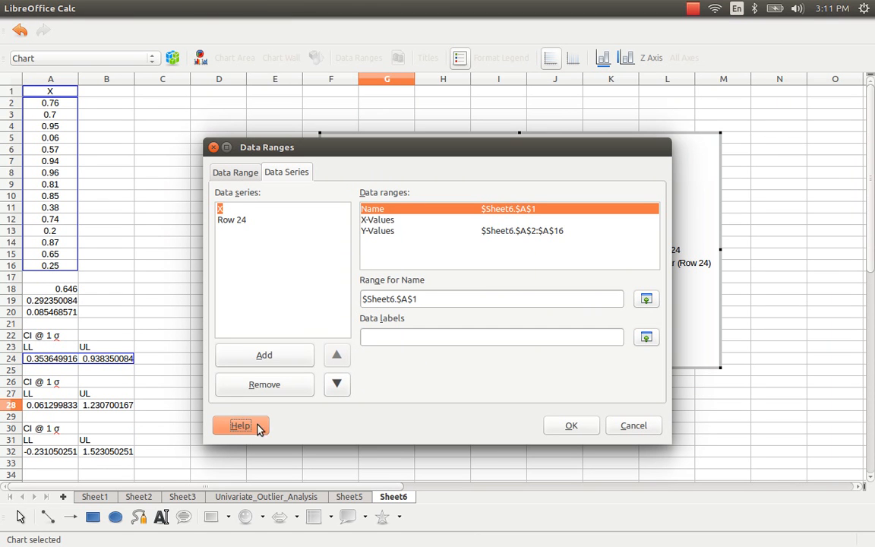
left_click(266, 355)
left_click(386, 232)
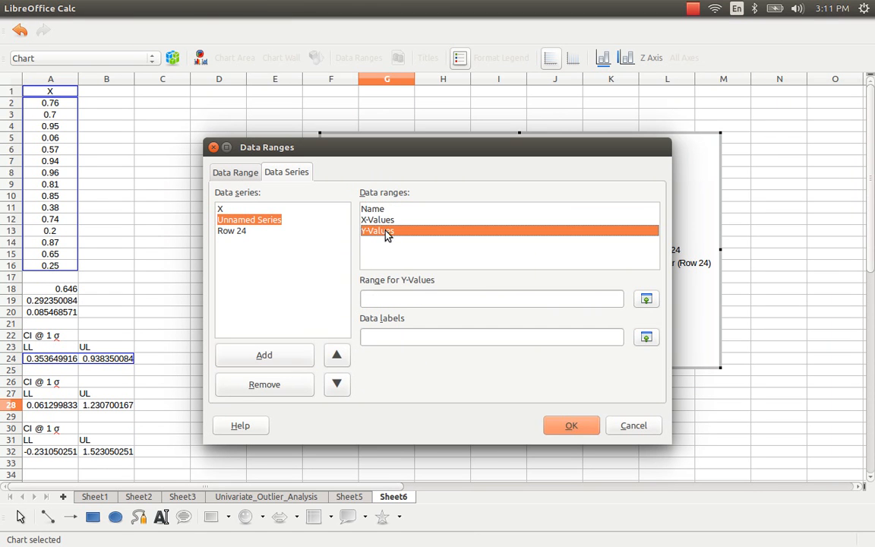
left_click(646, 301)
left_click(42, 408)
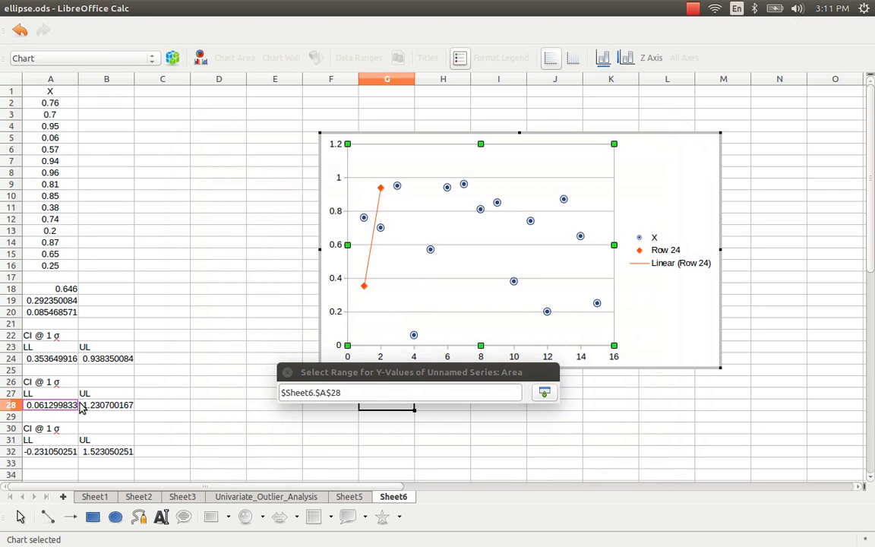
left_click_drag(82, 408, 121, 405)
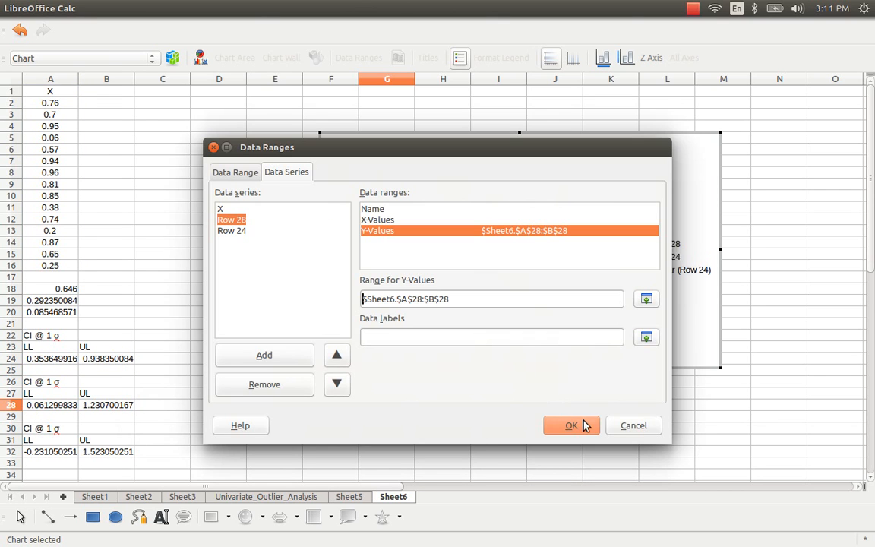
left_click(570, 425)
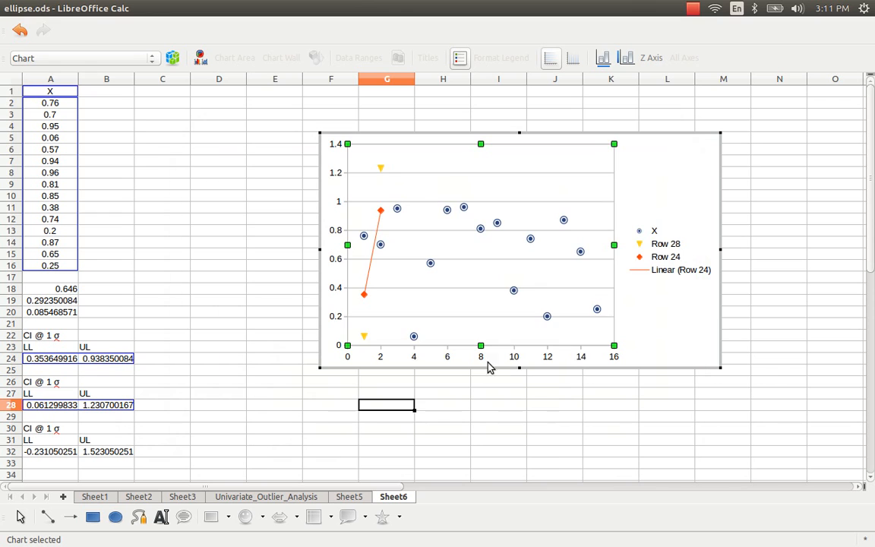
Insert a linear trend line with a continuous line through the 2σ limits series (Row 28)
left_click(381, 168)
right_click(382, 170)
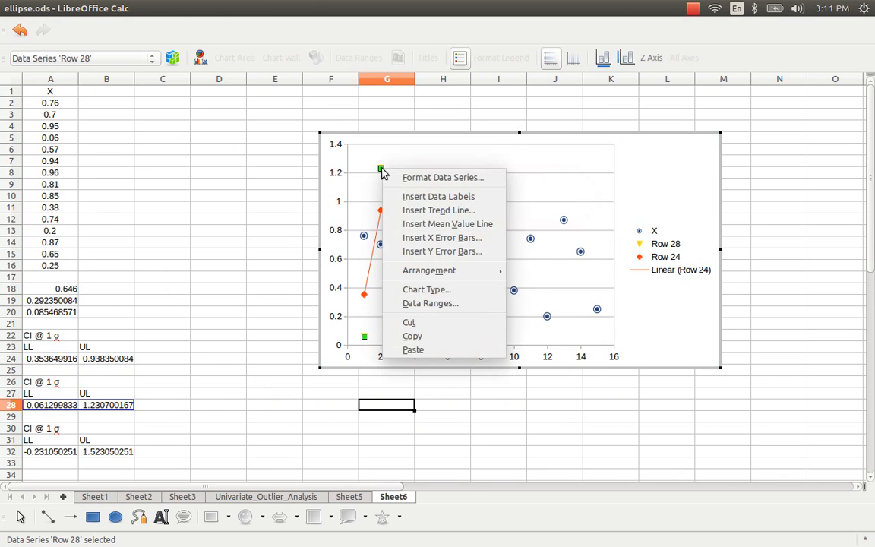
left_click(395, 201)
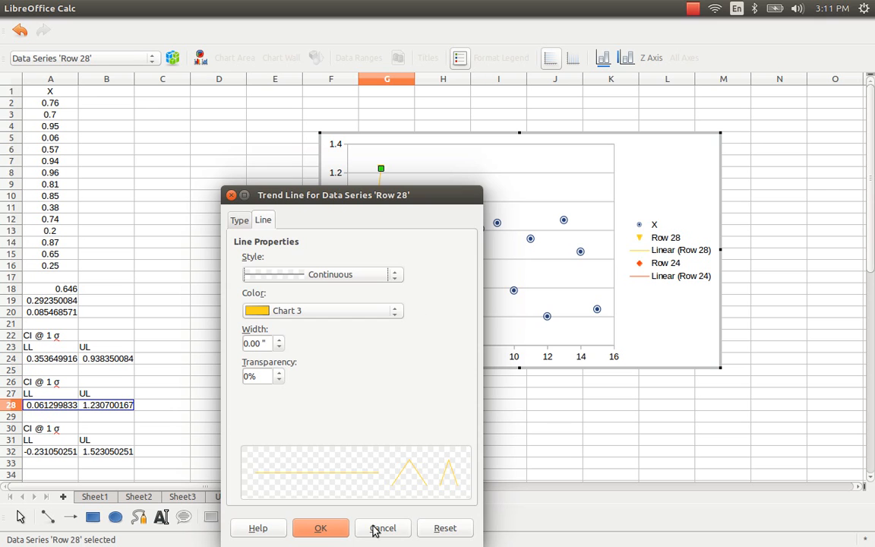
left_click(320, 529)
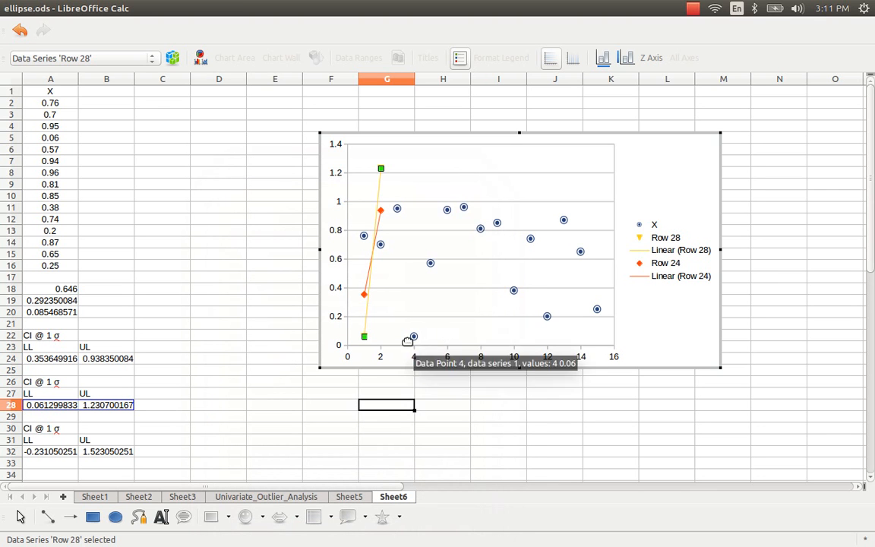
left_click(523, 335)
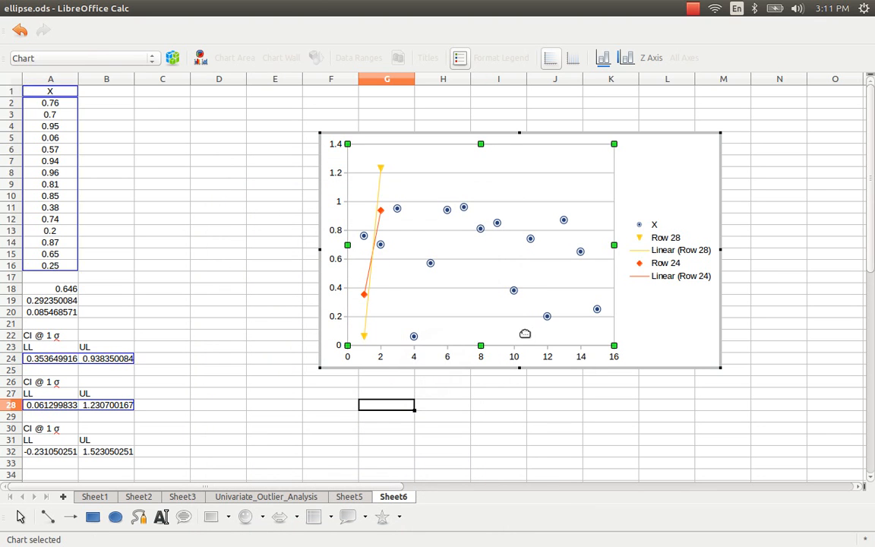
left_click(656, 338)
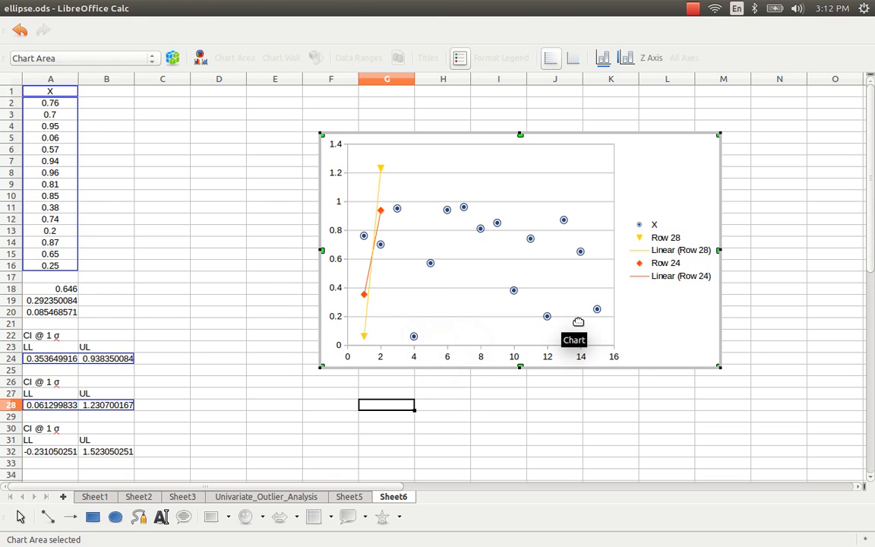
Move the scatter chart down beside the confidence limits, with its upper-left corner at about E21
left_click(168, 395)
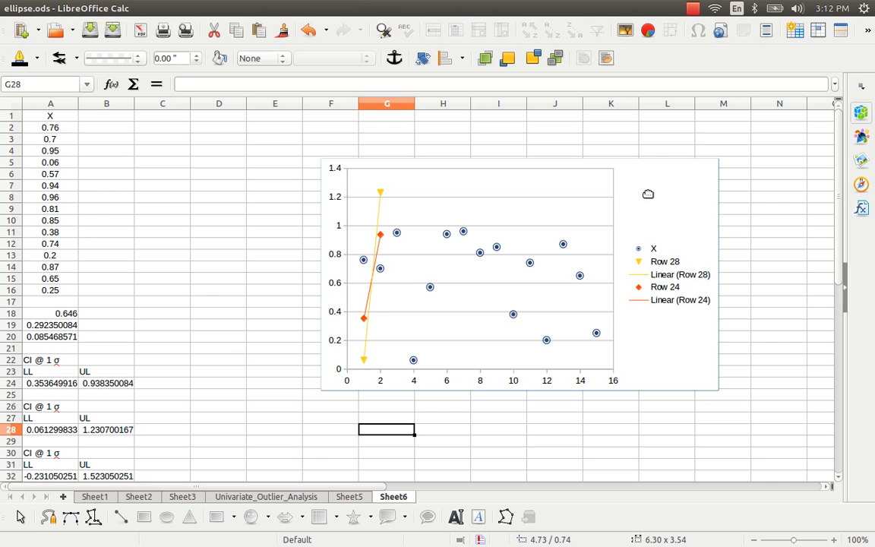
left_click(779, 208)
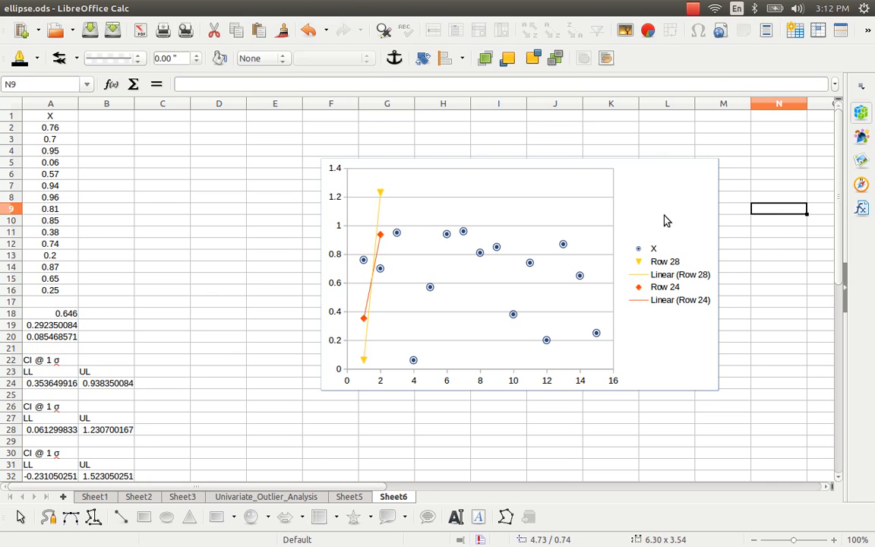
left_click_drag(649, 208, 562, 392)
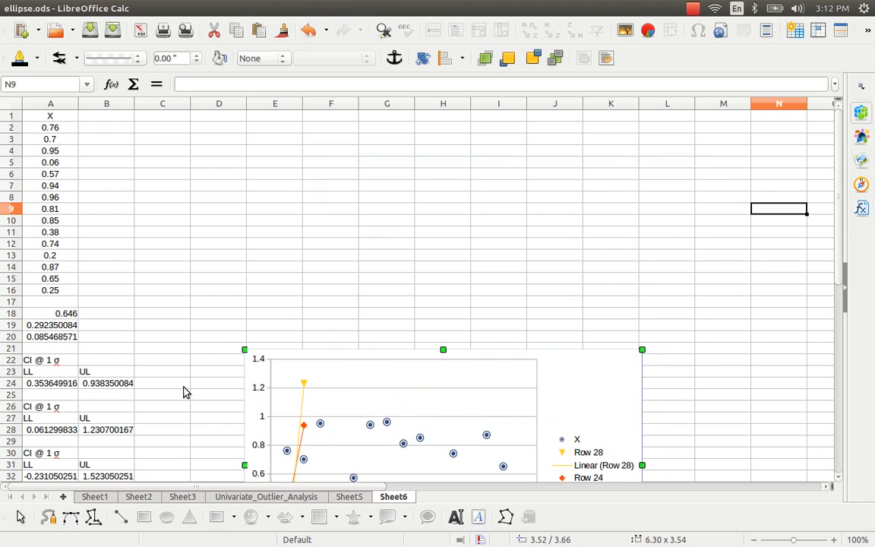
Change the label in A26 to "CI @ 2 σ"
scroll(186, 392, "down", 3)
left_click(50, 302)
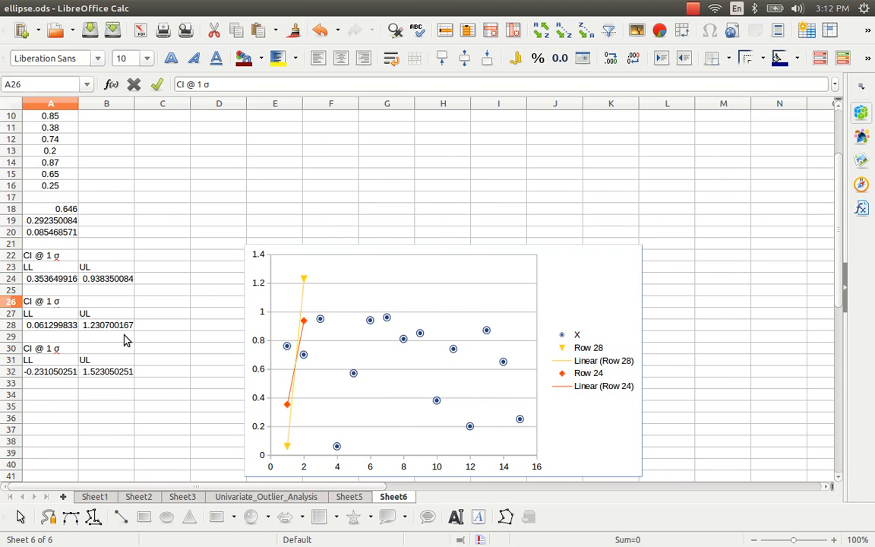
key("Left")
key("Left")
key("Left")
key("Right")
key("BackSpace")
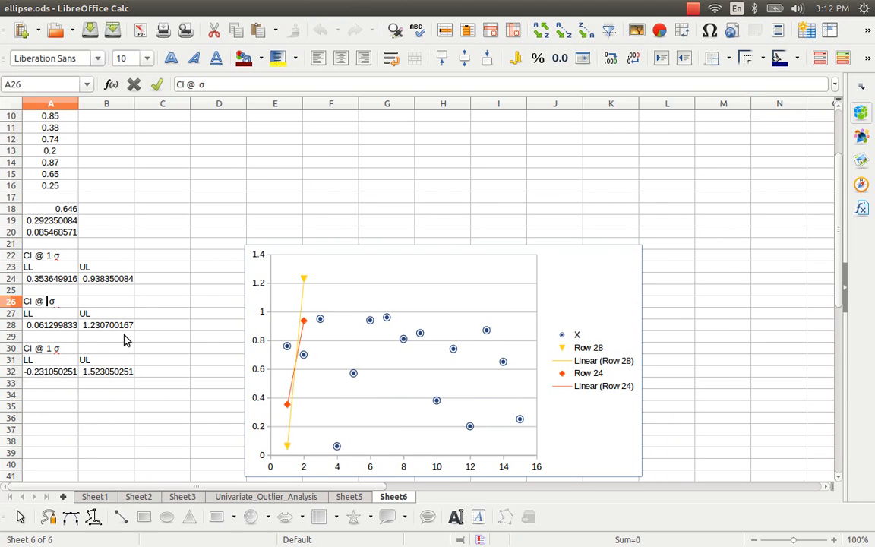
type("2")
key("Return")
Change the label in A30 to "CI @ 3 σ"
key("Down")
key("Down")
key("Down")
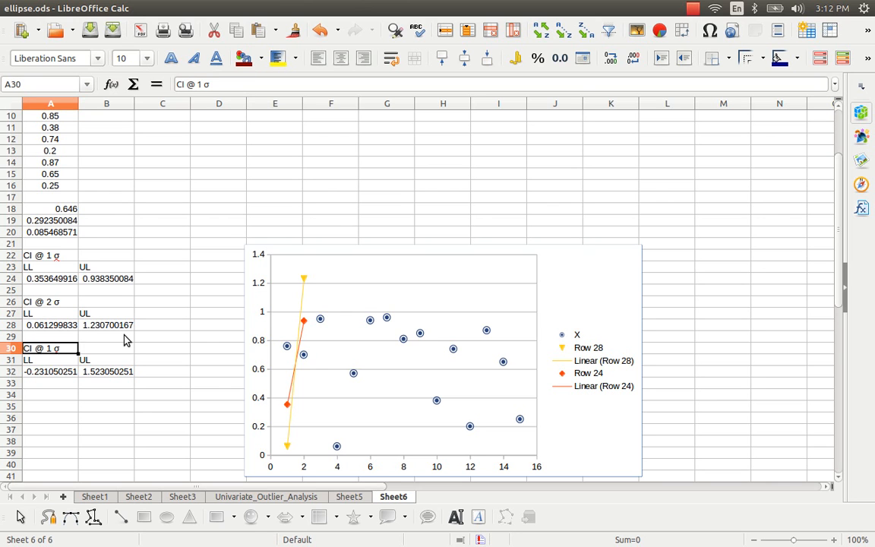
key("F2")
key("Left")
key("Left")
key("BackSpace")
type("3")
key("Return")
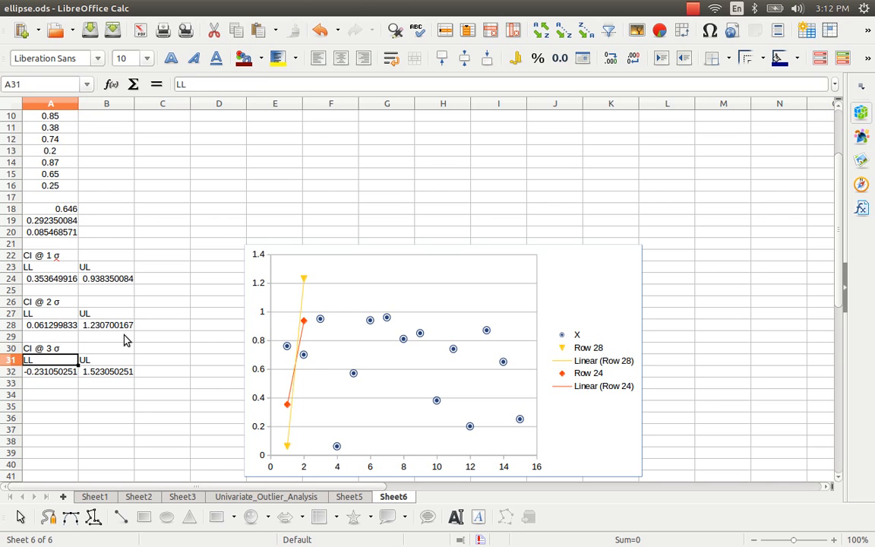
Review column A from the X sample data through the statistics to the 1σ, 2σ and 3σ confidence limits
key("Up")
key("Up")
key("Up")
key("Up")
key("Up")
key("Up")
key("Up")
key("Up")
key("Up")
key("Up")
key("Up")
key("Up")
key("Up")
key("Up")
key("Up")
key("Up")
key("Up")
key("Up")
key("Up")
key("Up")
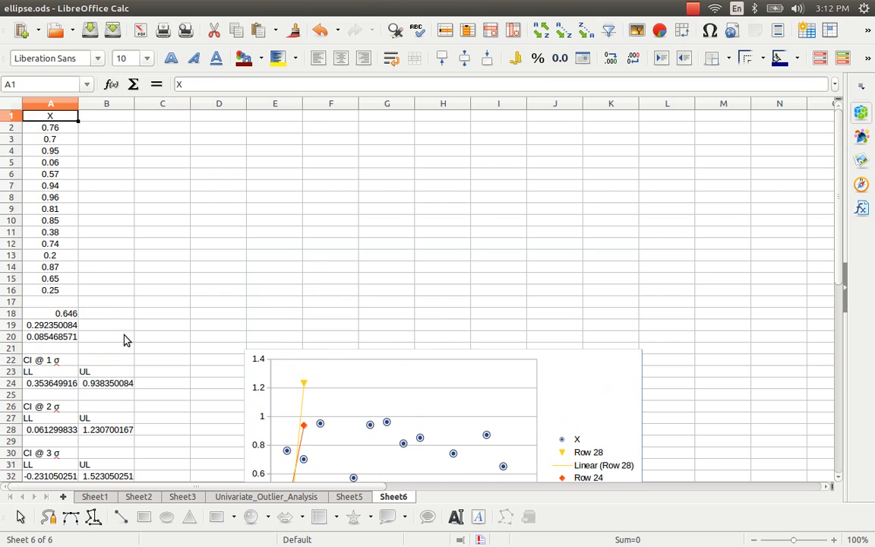
key("Down")
key("Down")
key("Down")
key("Down")
key("Down")
key("Down")
key("Down")
key("Down")
key("Down")
key("Down")
key("Down")
key("Down")
key("Down")
key("Down")
key("Down")
key("Down")
key("Down")
key("Down")
key("Down")
key("Down")
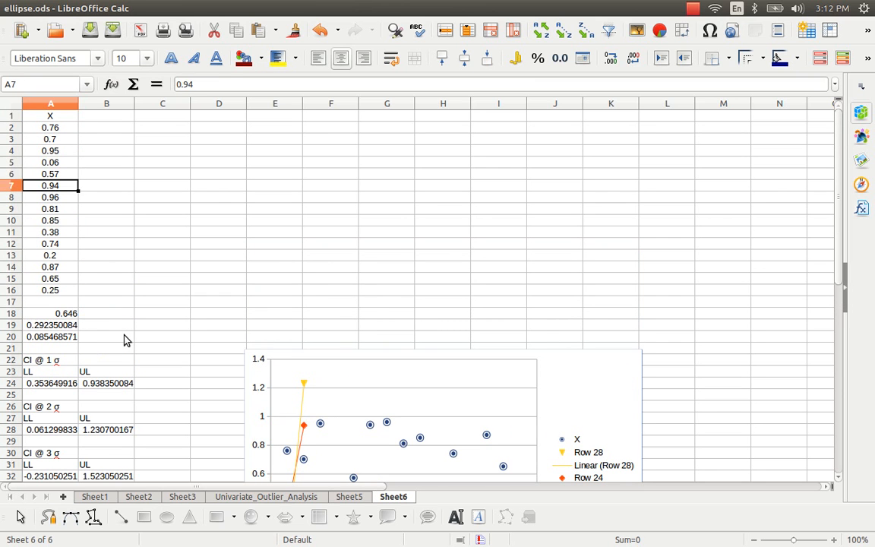
key("Down")
key("Down")
key("Down")
key("Down")
key("Down")
key("Down")
key("Down")
key("Down")
key("Down")
key("Down")
key("Down")
key("Down")
key("Down")
key("Down")
key("Down")
key("Down")
key("Down")
key("Down")
key("Down")
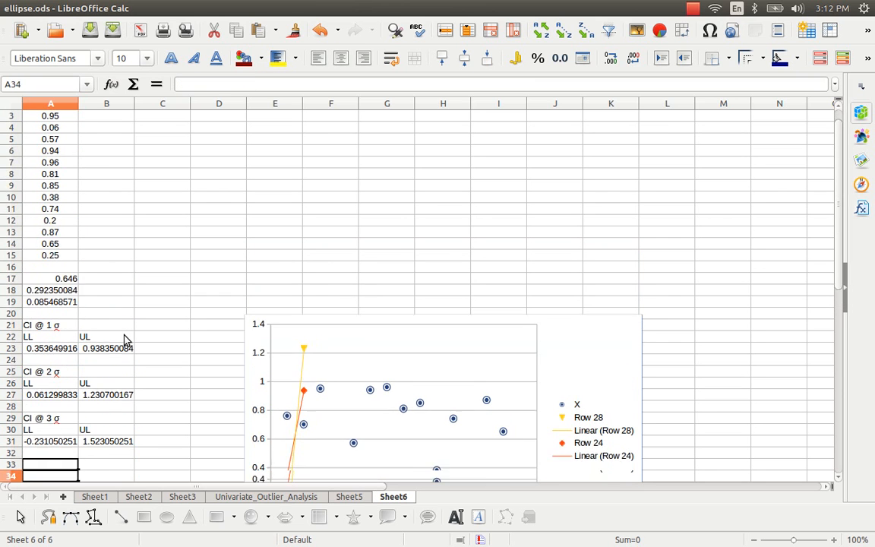
key("Up")
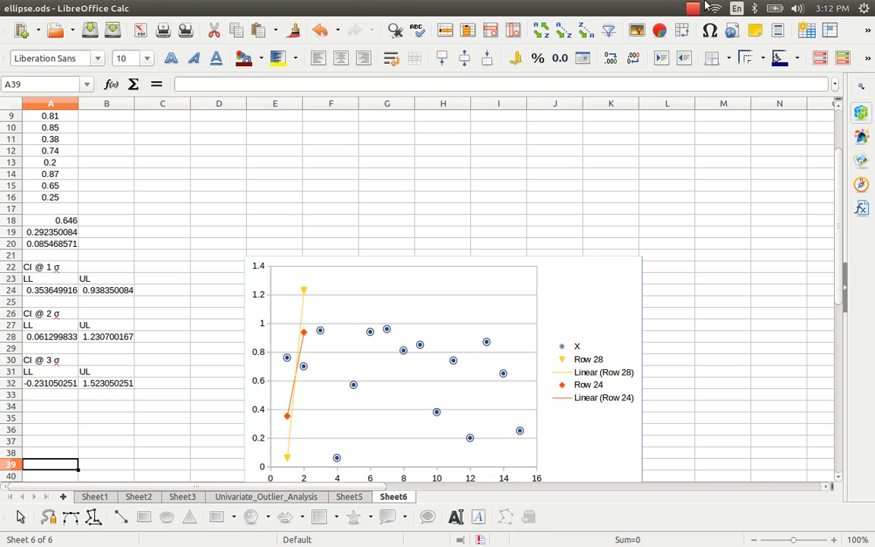
left_click(696, 10)
left_click(720, 38)
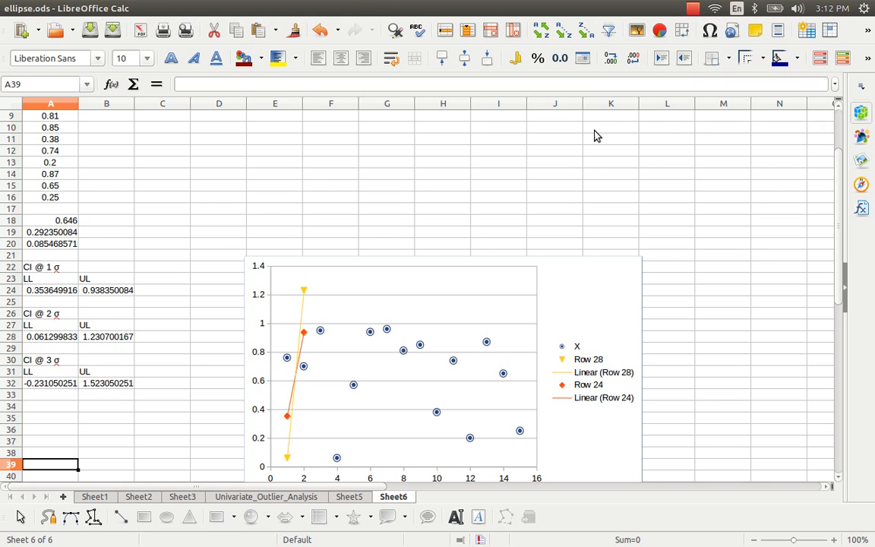